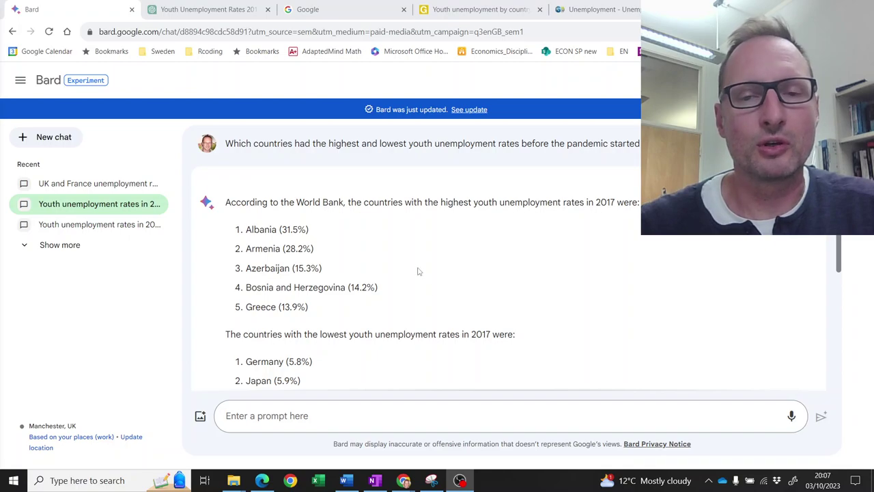
# Step: Review Bard's answer on 2017 youth unemployment, highlighting the first country in both the highest-rate and lowest-rate lists
pyautogui.scroll(1, 418, 271)
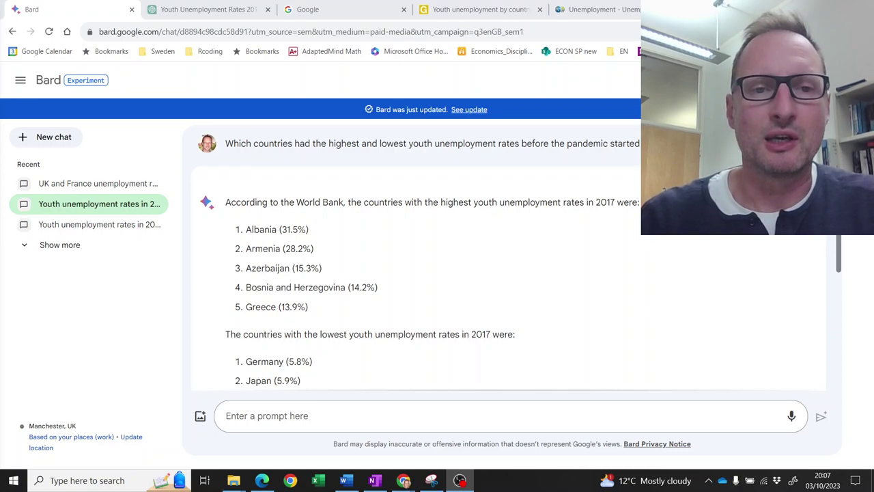
pyautogui.moveTo(246, 231); pyautogui.dragTo(326, 234)
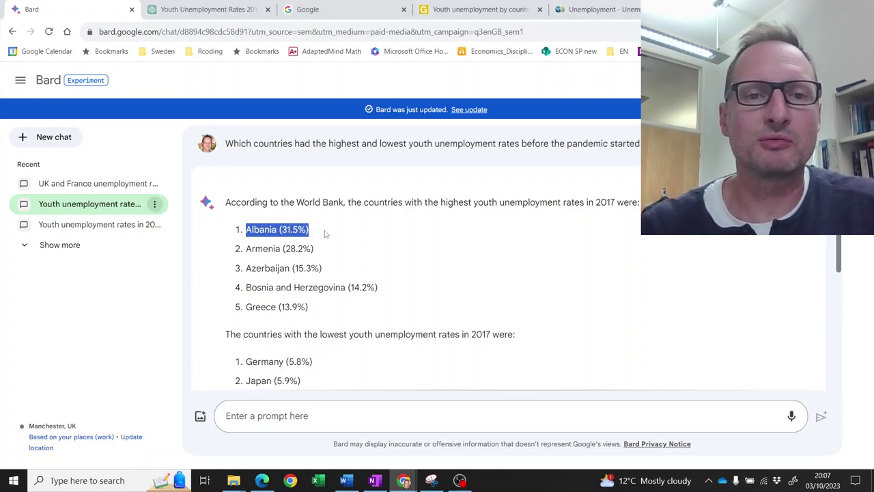
pyautogui.scroll(-1, 321, 260)
pyautogui.scroll(-1, 294, 286)
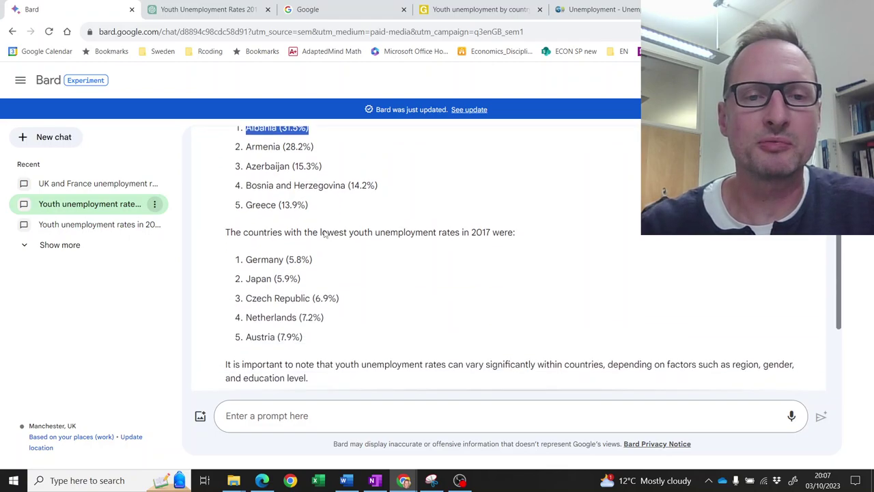
pyautogui.moveTo(246, 259); pyautogui.dragTo(322, 260)
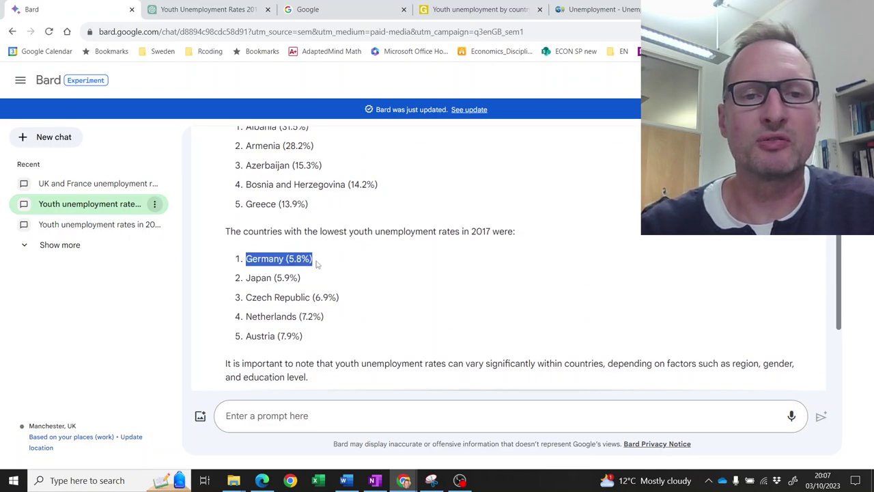
pyautogui.scroll(1, 322, 262)
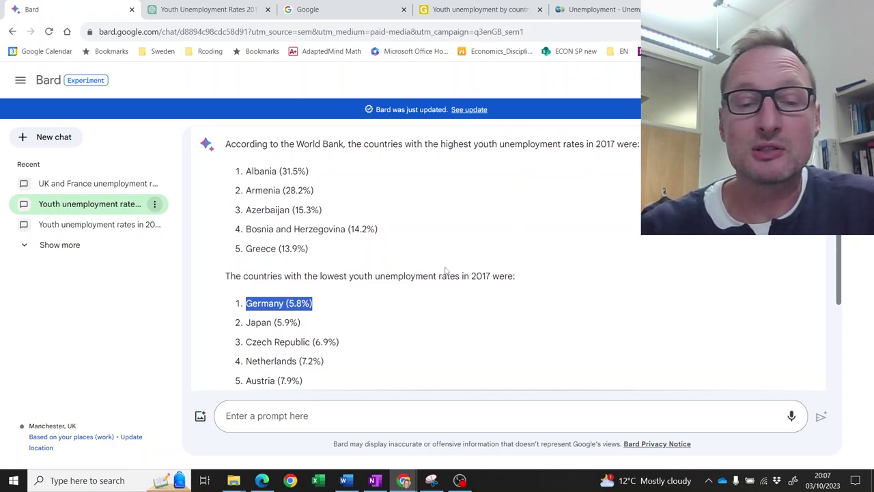
# Step: Search Google for "Which countries had the highest and lowest youth unemployment rates before the pandemic started (say 2017)?"
pyautogui.click(351, 17)
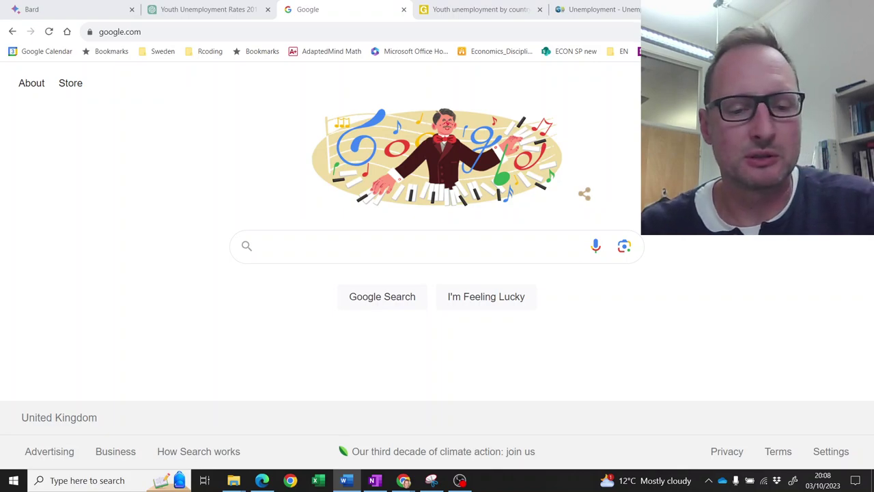
pyautogui.click(302, 247)
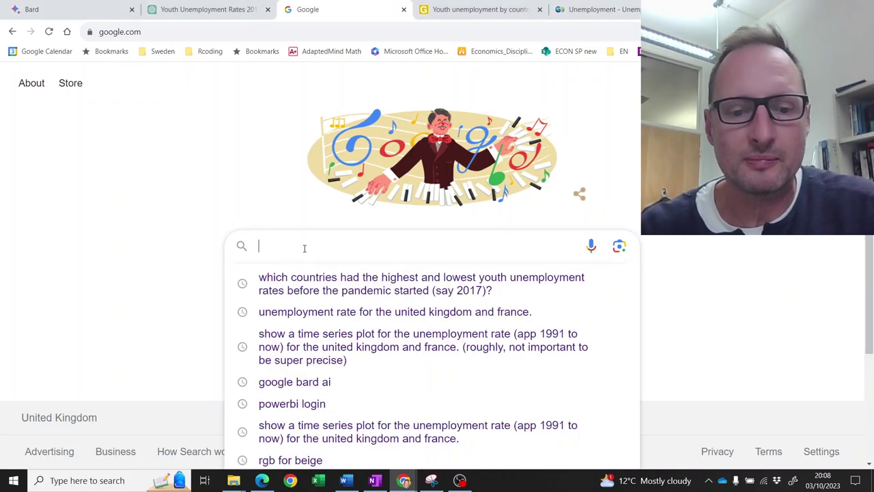
pyautogui.write('Which countries had the highest and lowest youth unemployment rates before the pandemic started (say 2017)?')
pyautogui.press('Return')
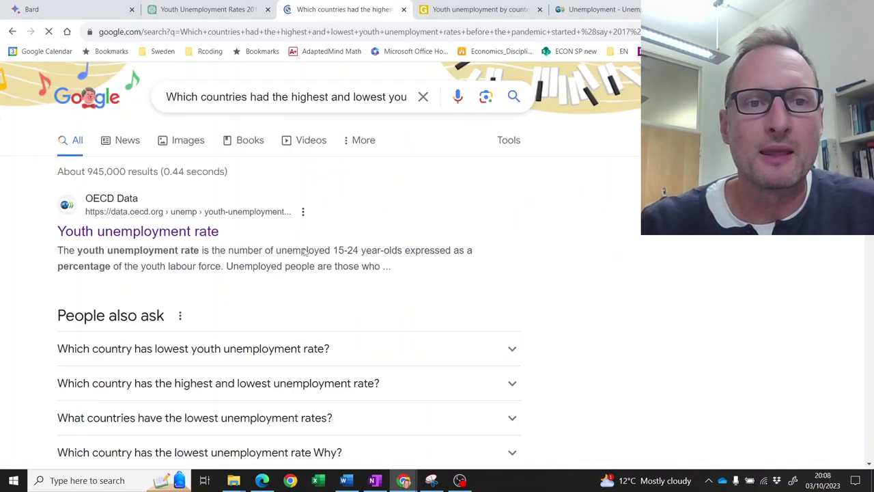
# Step: Examine the Google results for youth unemployment data sources, including the OECD Data and TheGlobalEconomy.com entries
pyautogui.scroll(-2, 205, 260)
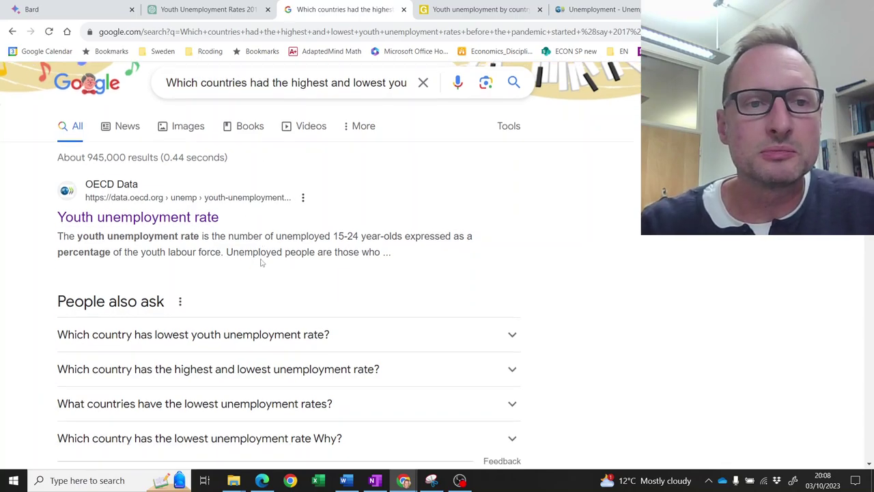
pyautogui.scroll(1, 261, 264)
pyautogui.scroll(-1, 261, 264)
pyautogui.scroll(2, 259, 263)
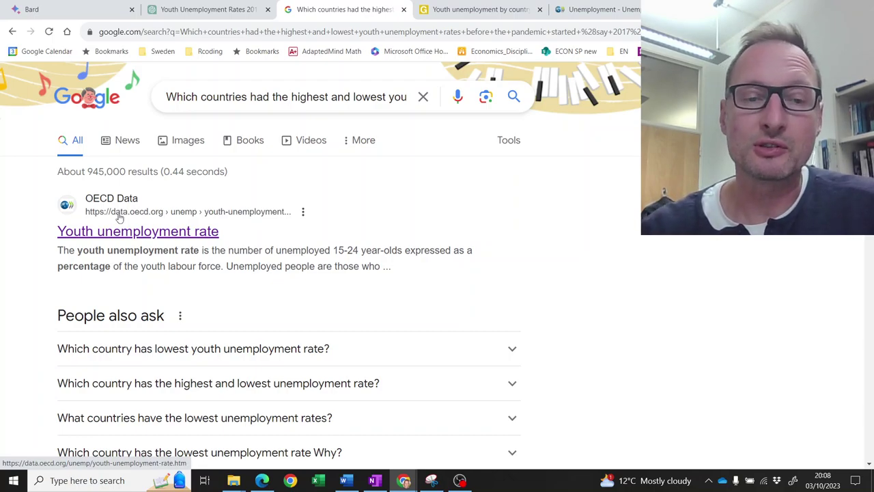
pyautogui.scroll(-1, 343, 265)
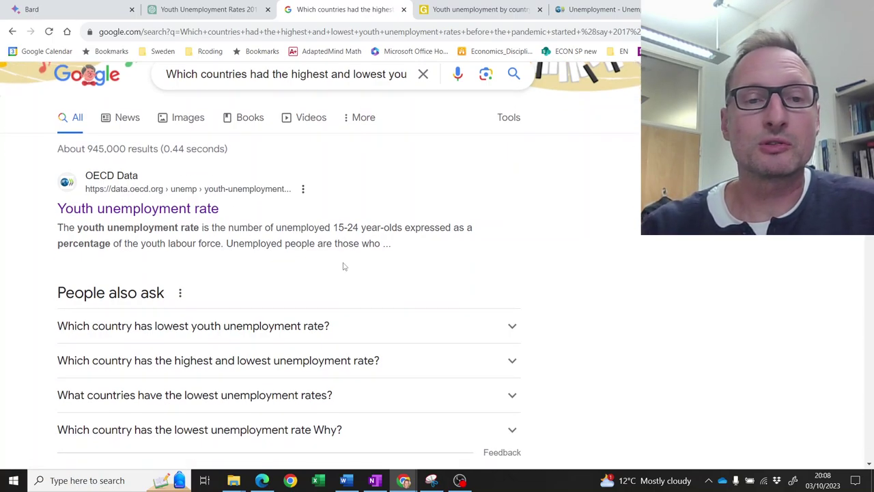
pyautogui.scroll(-1, 344, 265)
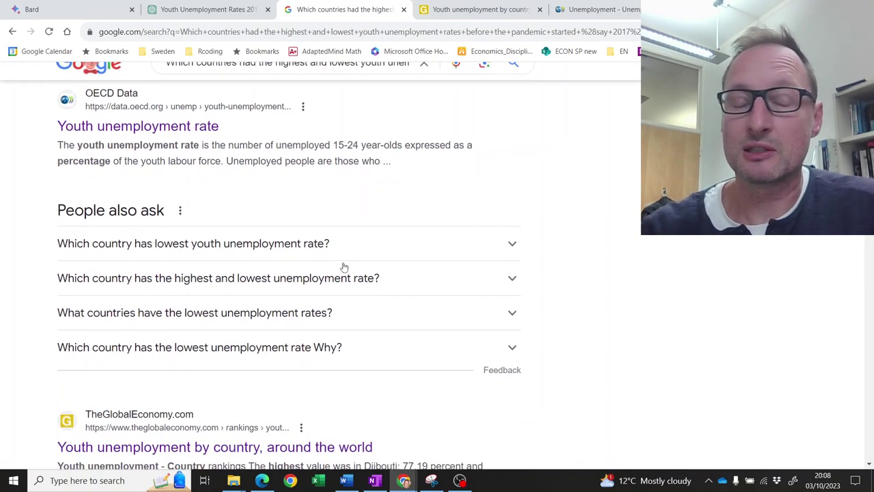
pyautogui.scroll(-2, 344, 266)
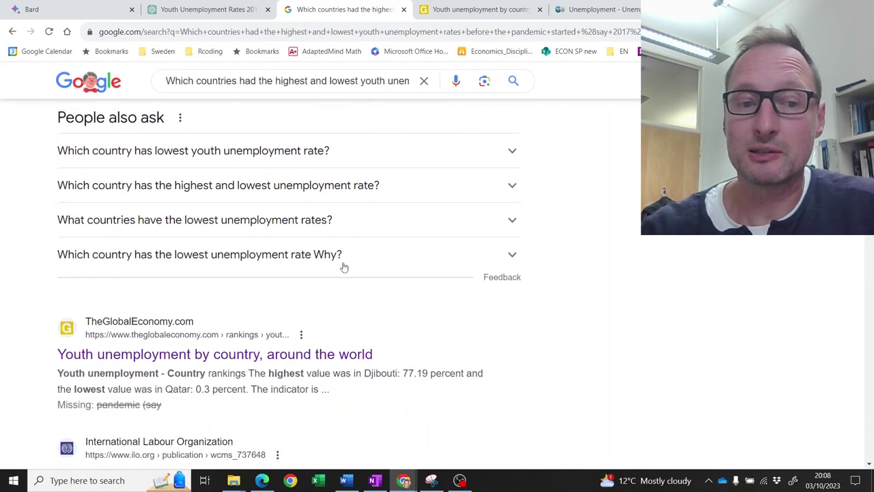
pyautogui.scroll(-1, 345, 267)
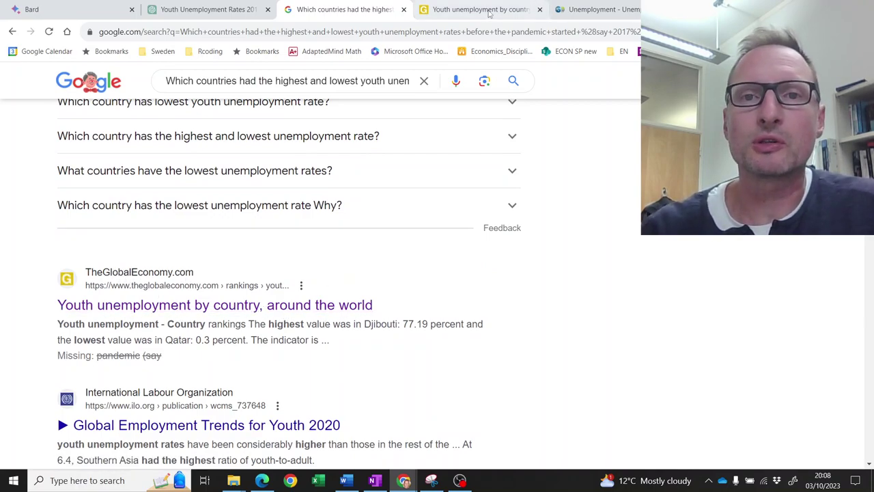
# Step: Switch to TheGlobalEconomy.com's youth unemployment ranking, highlight its data source and show the country ranking for 2017
pyautogui.click(487, 9)
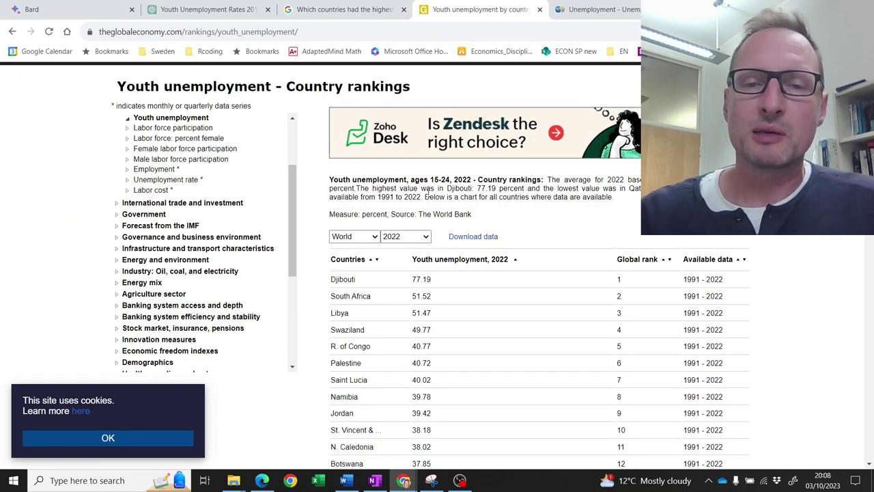
pyautogui.scroll(1, 429, 198)
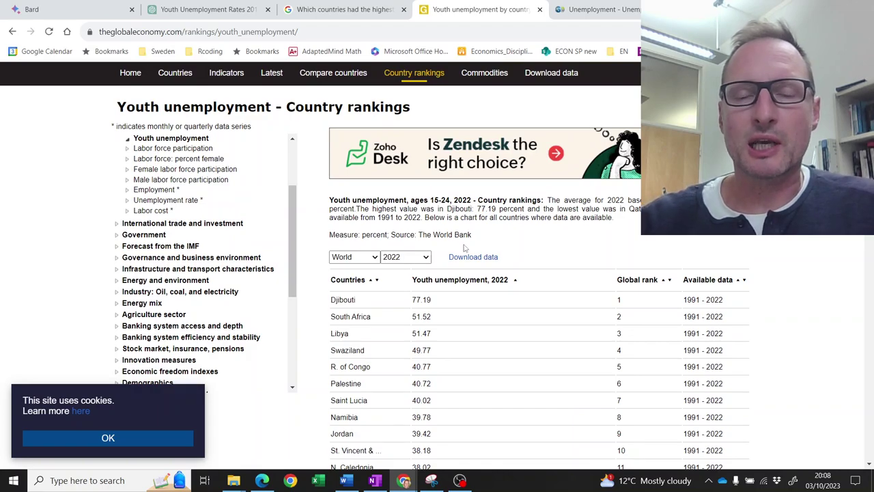
pyautogui.moveTo(477, 238); pyautogui.dragTo(421, 237)
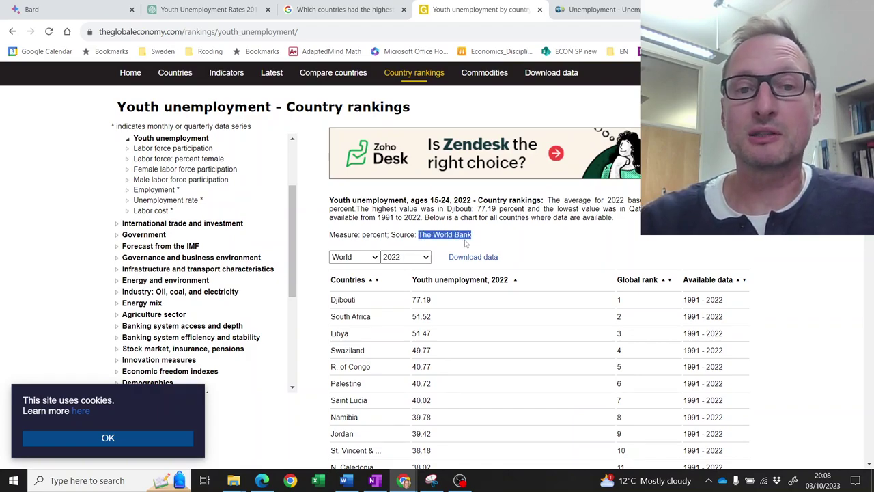
pyautogui.click(431, 261)
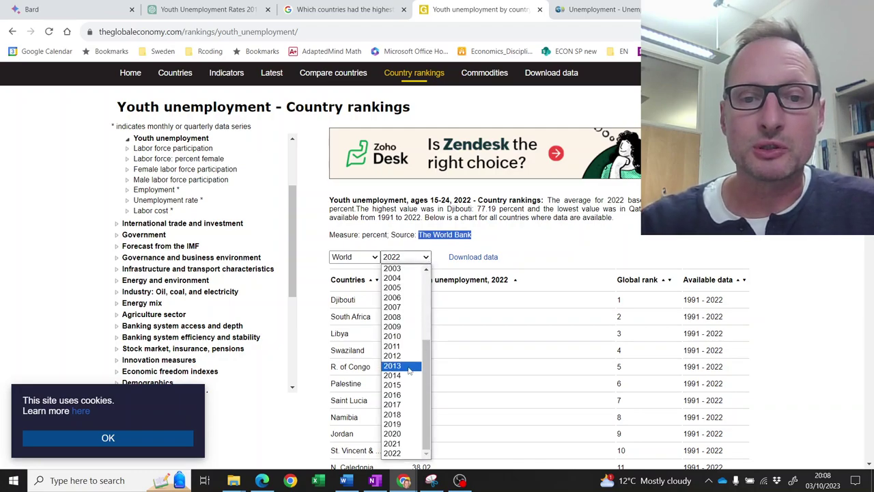
pyautogui.click(400, 404)
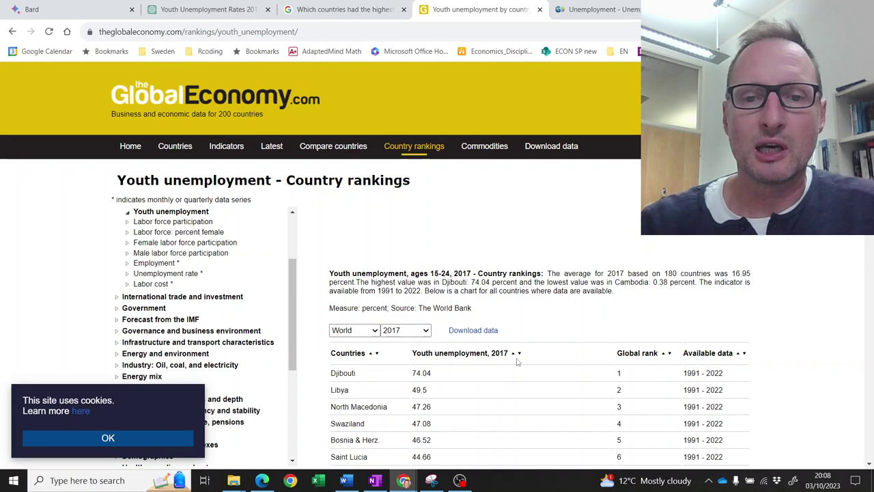
pyautogui.scroll(-2, 517, 360)
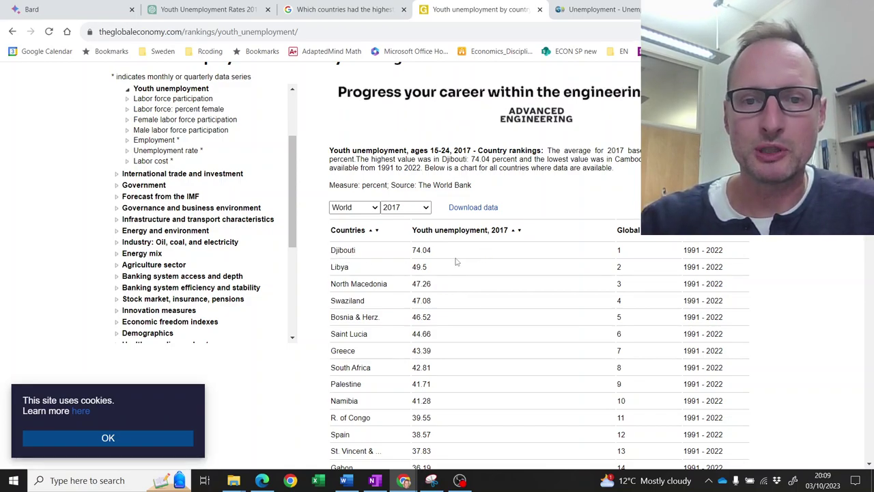
# Step: Compare Bard's highest-rate list with the 2017 ranking table, locating Albania's entry, and return to Bard's answer
pyautogui.click(75, 8)
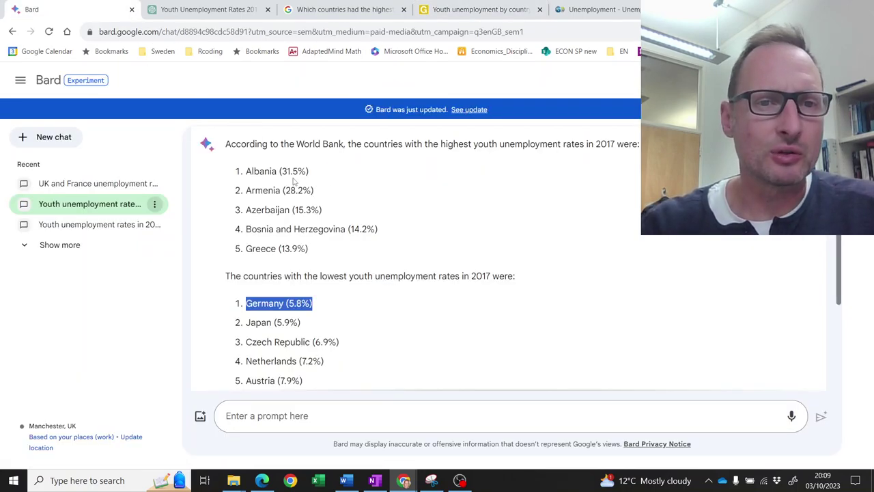
pyautogui.click(484, 10)
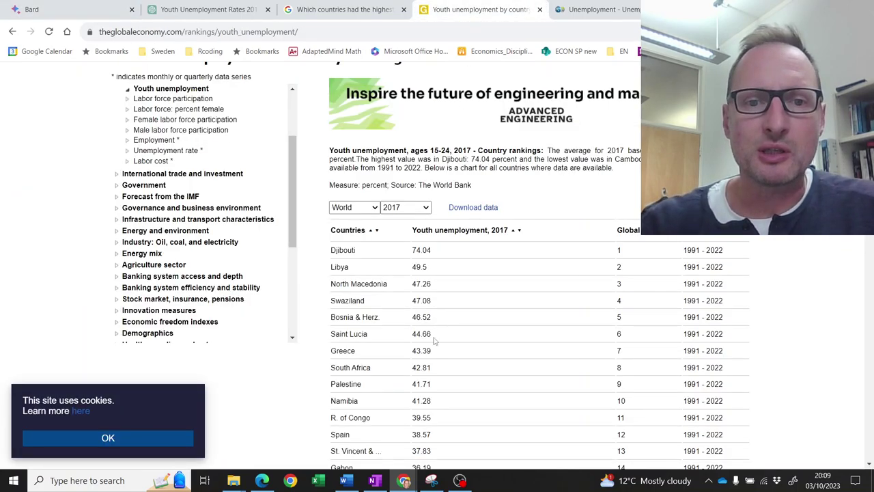
pyautogui.scroll(-3, 422, 375)
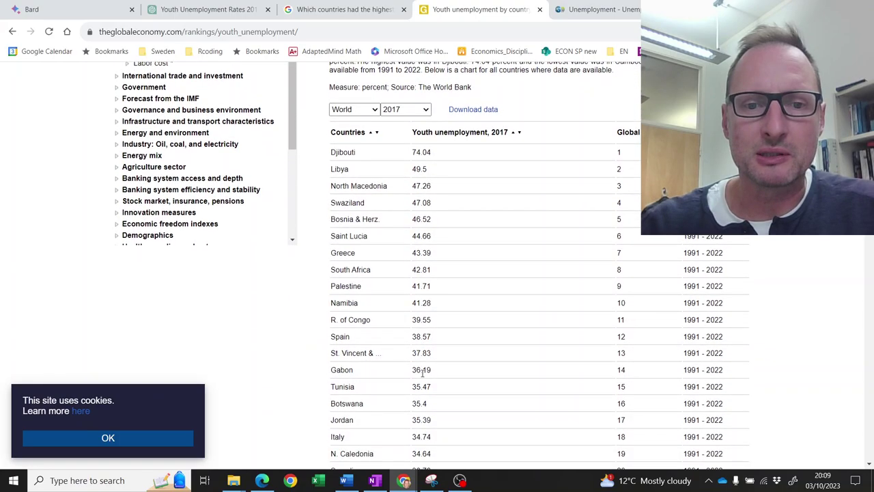
pyautogui.scroll(-2, 422, 373)
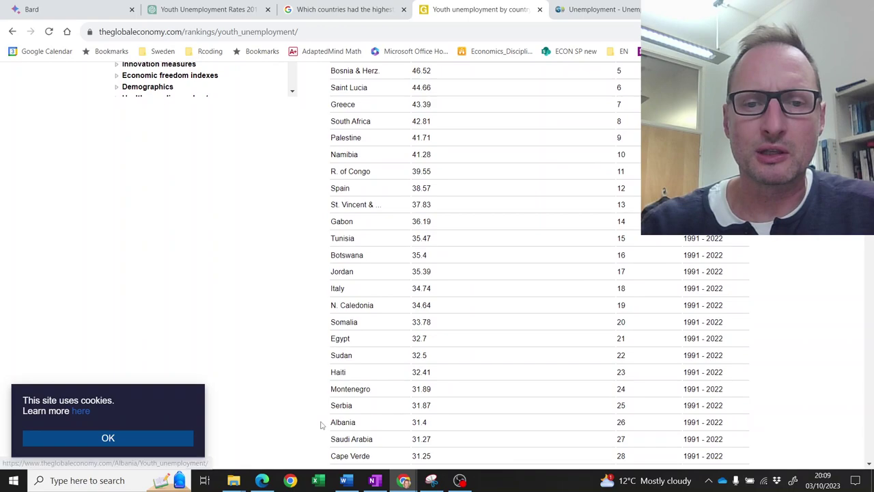
pyautogui.moveTo(322, 426); pyautogui.dragTo(441, 430)
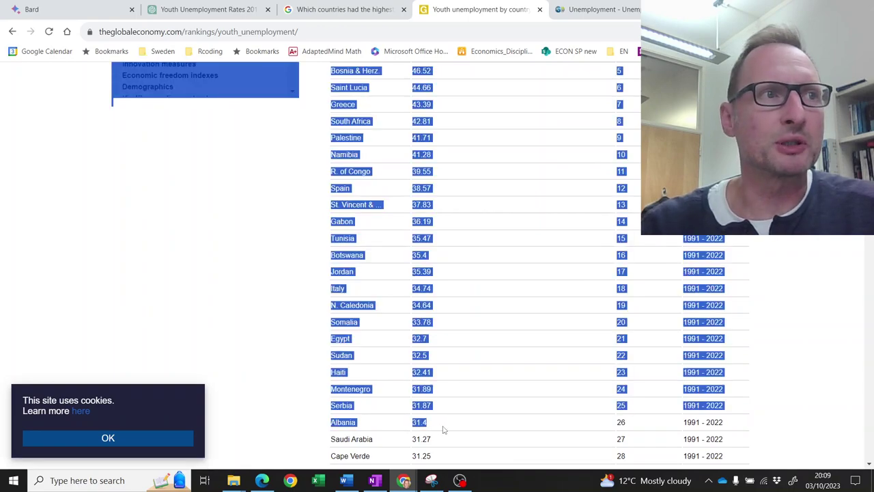
pyautogui.click(443, 429)
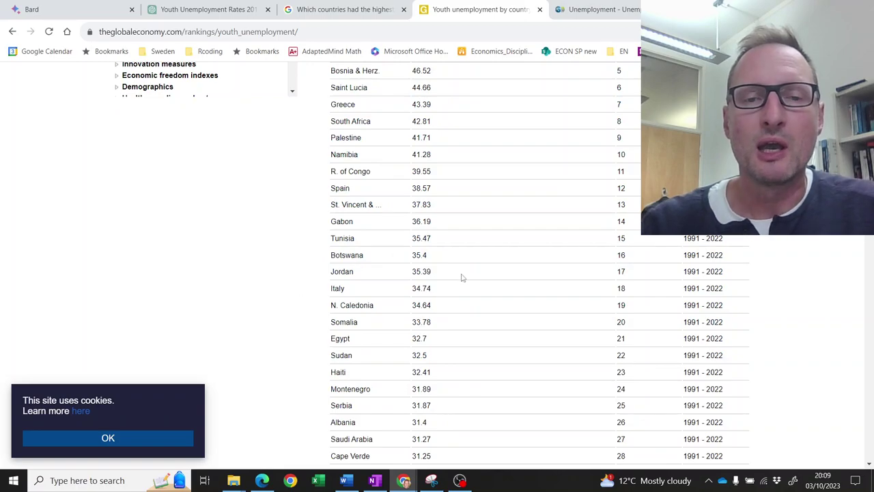
pyautogui.scroll(1, 409, 190)
pyautogui.scroll(3, 408, 190)
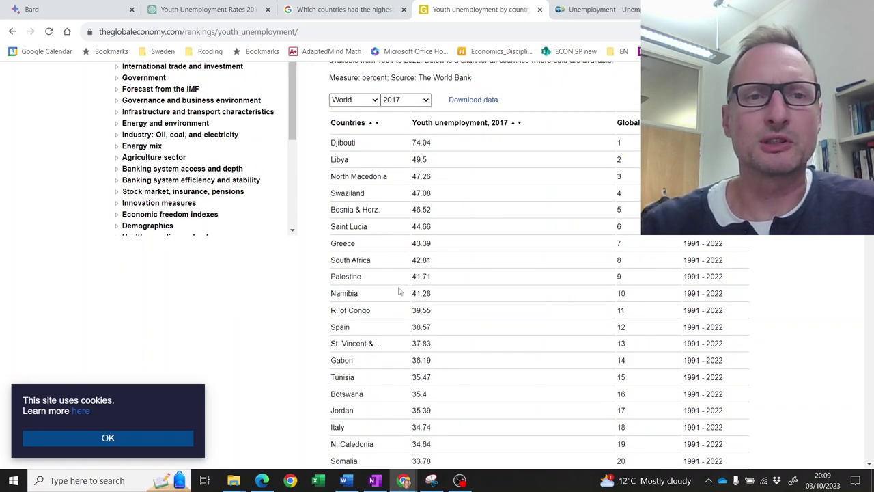
pyautogui.click(71, 15)
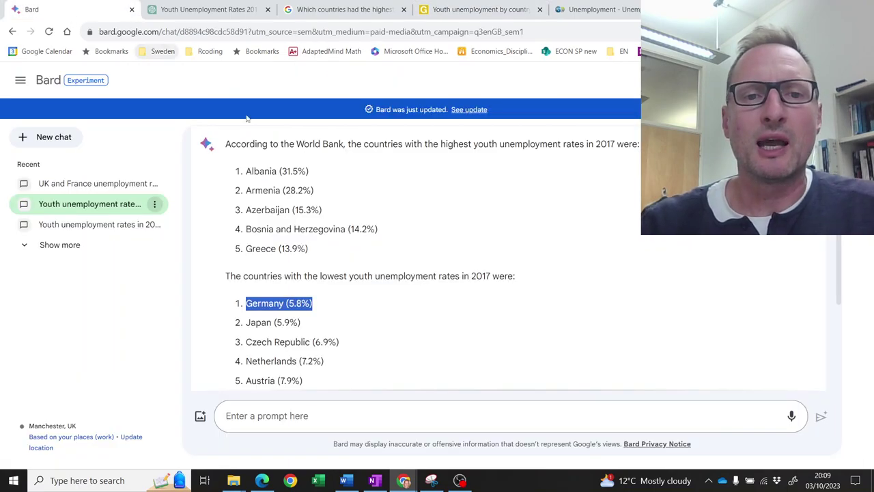
pyautogui.click(341, 311)
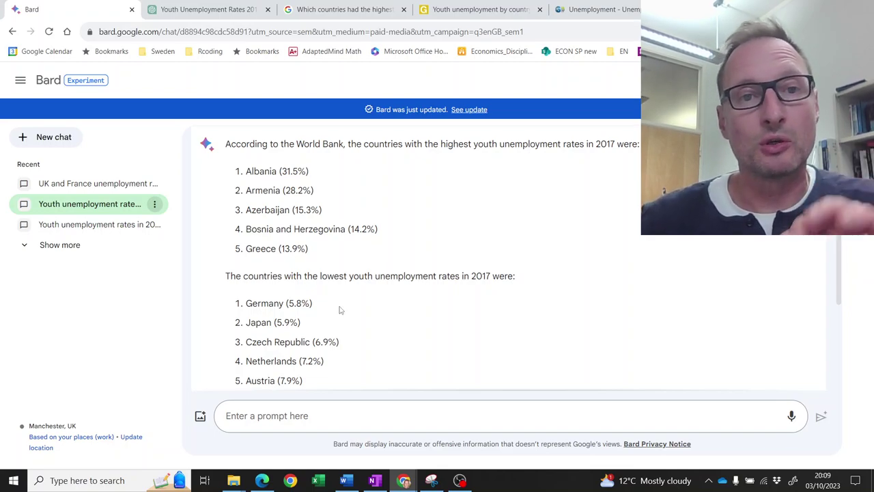
# Step: Review ChatGPT's answer to the same question, highlighting its statements on South Africa and Greece under the highest rates
pyautogui.click(190, 16)
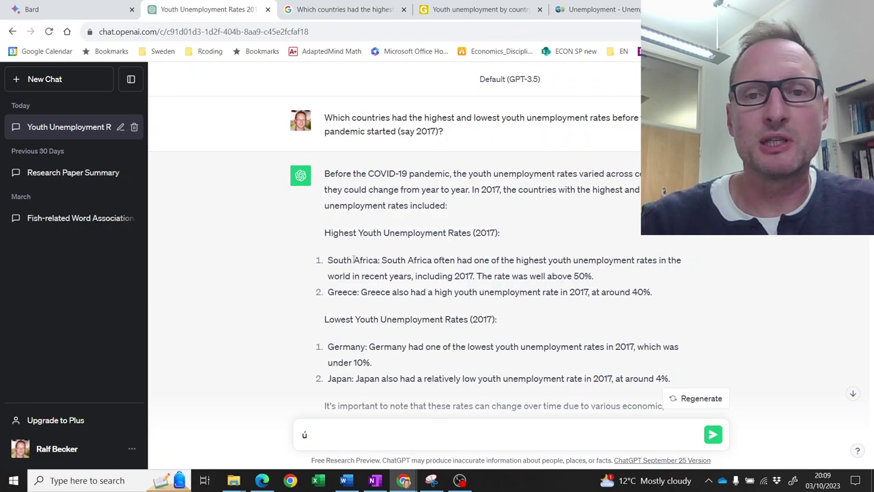
pyautogui.scroll(-1, 415, 276)
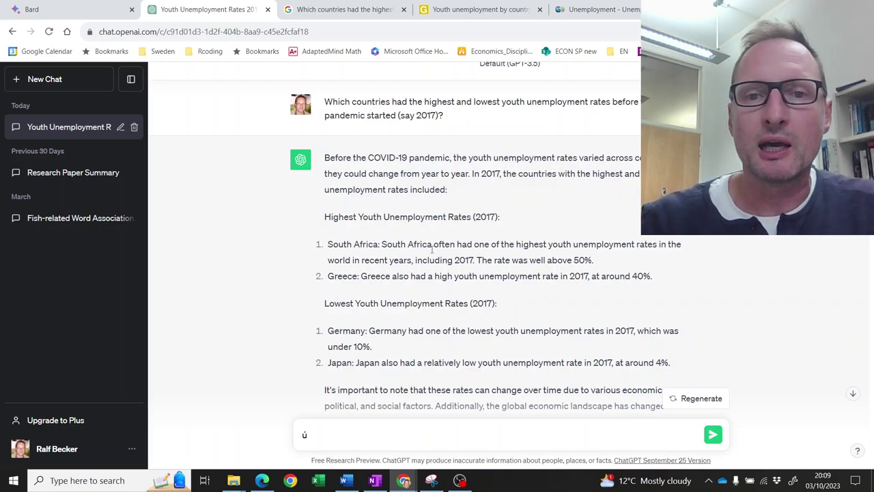
pyautogui.moveTo(339, 243); pyautogui.dragTo(618, 257)
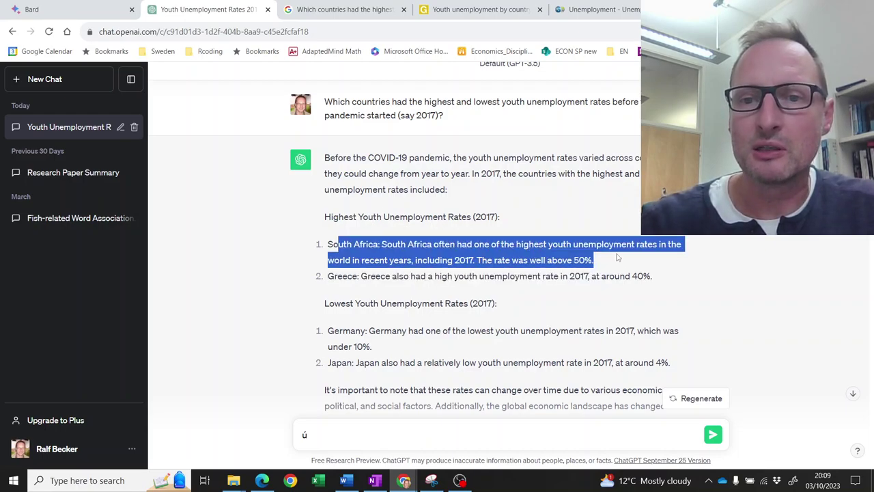
pyautogui.moveTo(381, 276); pyautogui.dragTo(657, 287)
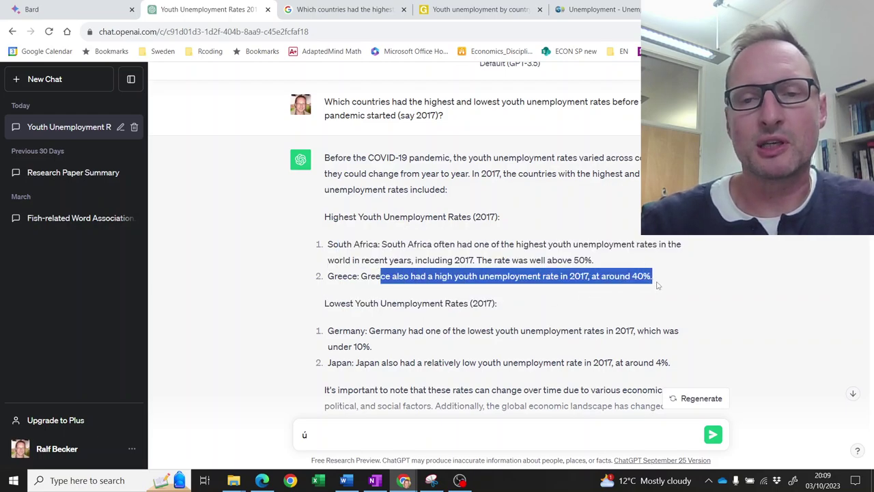
# Step: Check ChatGPT's claims about South Africa and Greece against the 2017 ranking on TheGlobalEconomy.com
pyautogui.click(468, 10)
pyautogui.scroll(1, 328, 263)
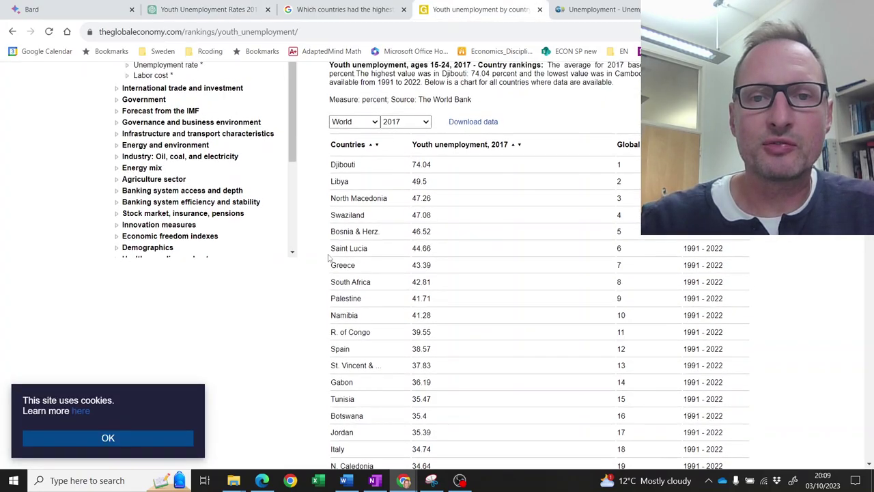
pyautogui.scroll(-1, 327, 267)
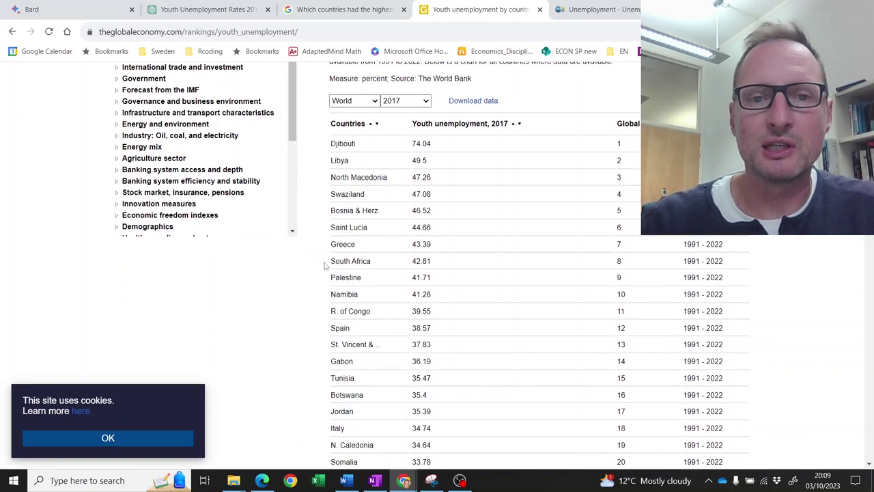
# Step: Highlight South Africa's 2017 rate in the ranking, and return to ChatGPT's answer to read its lowest-rate list
pyautogui.moveTo(437, 263); pyautogui.dragTo(402, 262)
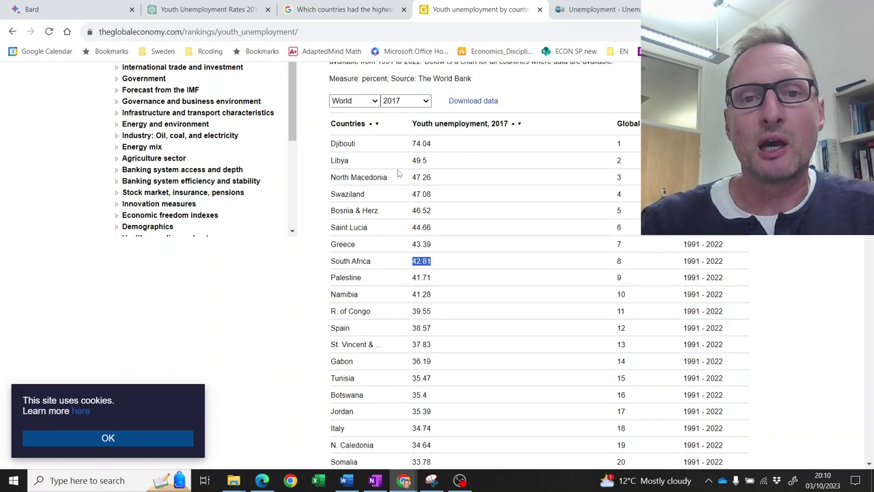
pyautogui.click(215, 12)
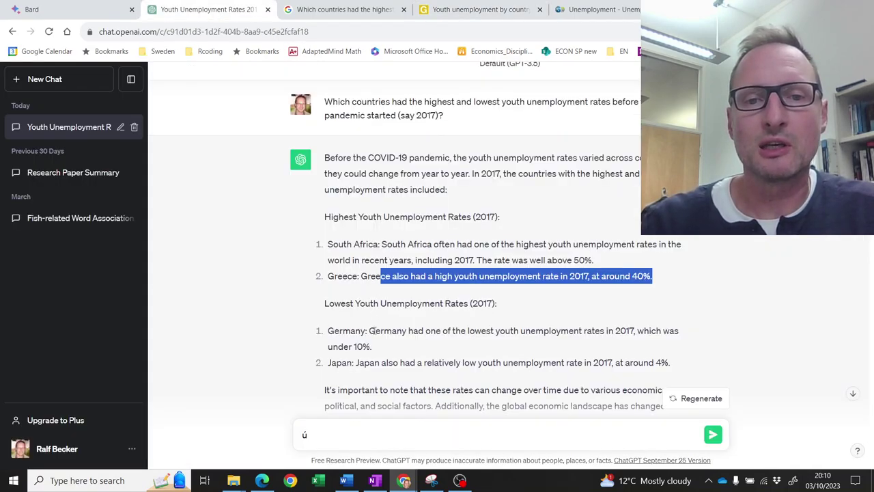
pyautogui.scroll(-1, 372, 330)
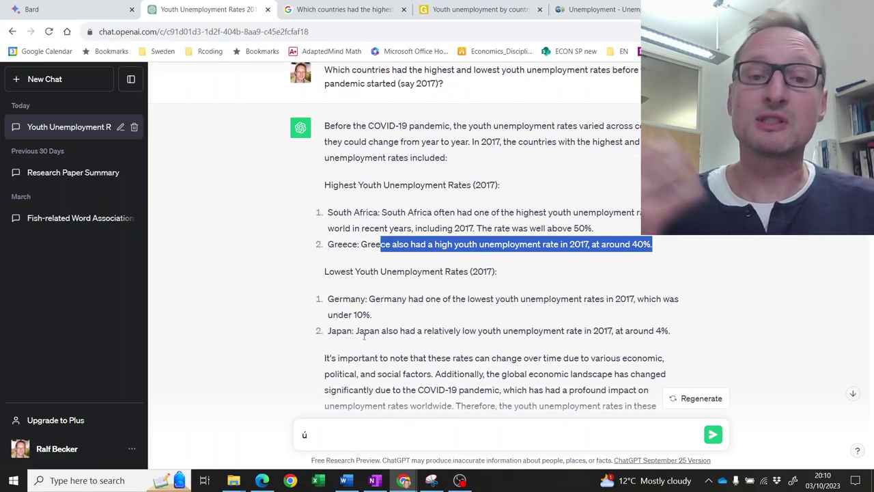
# Step: Sort the 2017 ranking on TheGlobalEconomy.com from lowest to highest rate and locate Germany's entry, highlighting its value
pyautogui.click(475, 10)
pyautogui.click(512, 123)
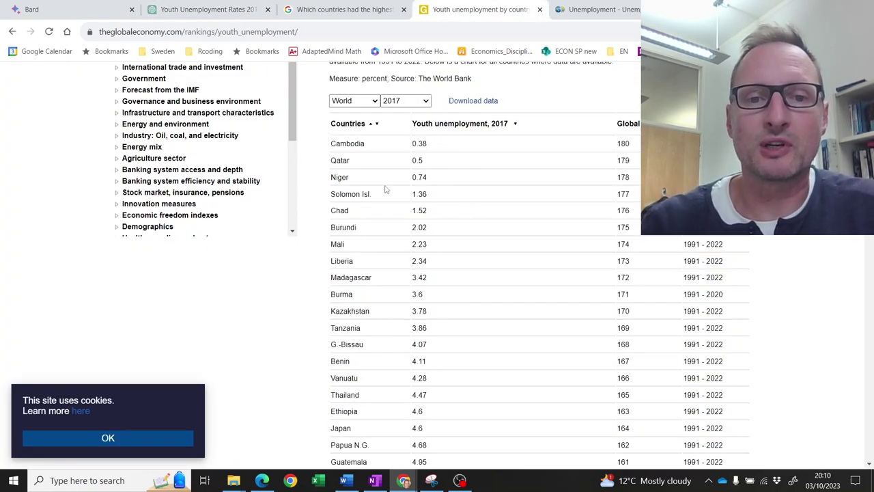
pyautogui.scroll(-3, 384, 368)
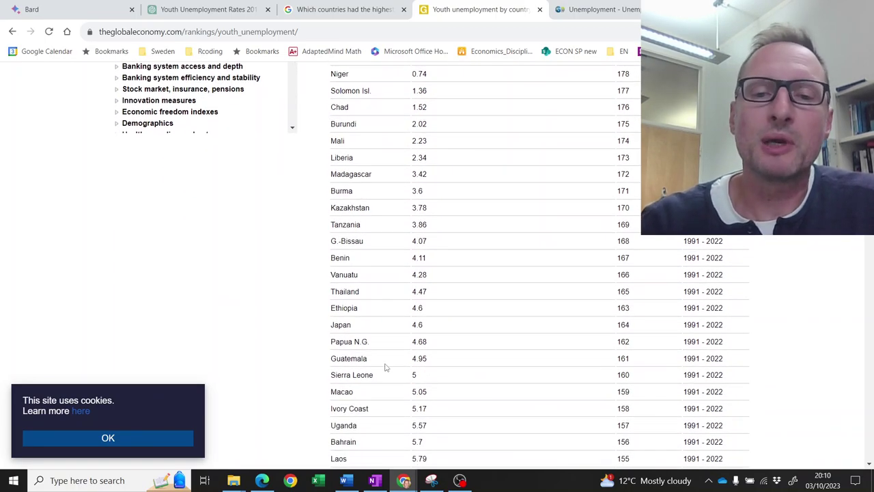
pyautogui.scroll(-3, 385, 367)
pyautogui.scroll(-2, 385, 367)
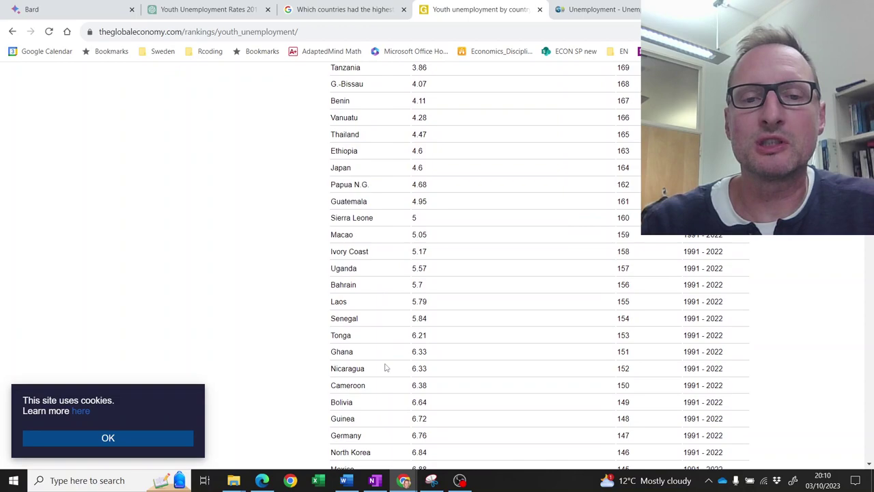
pyautogui.scroll(-4, 386, 368)
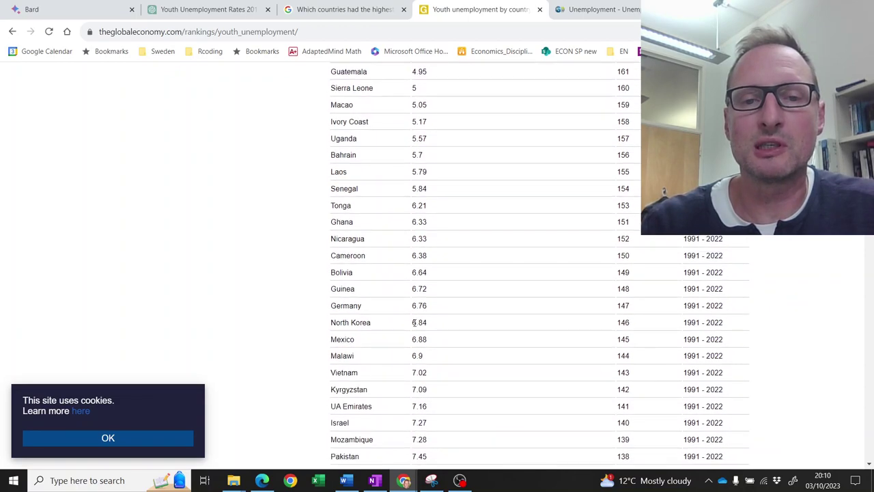
pyautogui.moveTo(427, 307); pyautogui.dragTo(412, 310)
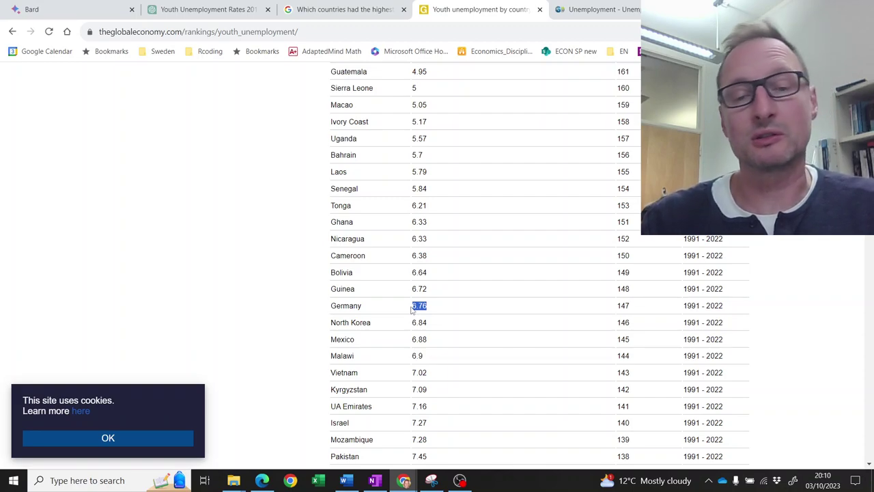
# Step: Review ChatGPT's answer again, highlighting its "under 10%" claim for Germany and reading the closing note on data sources
pyautogui.click(235, 13)
pyautogui.click(454, 299)
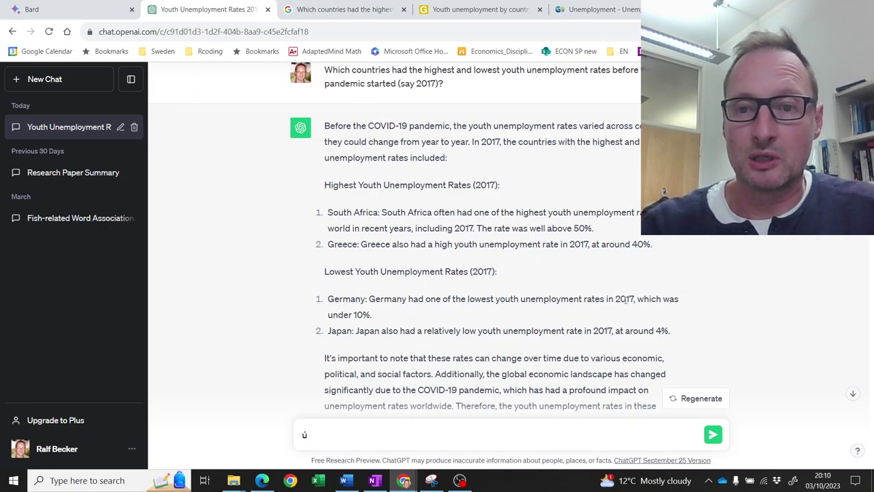
pyautogui.moveTo(348, 316); pyautogui.dragTo(392, 319)
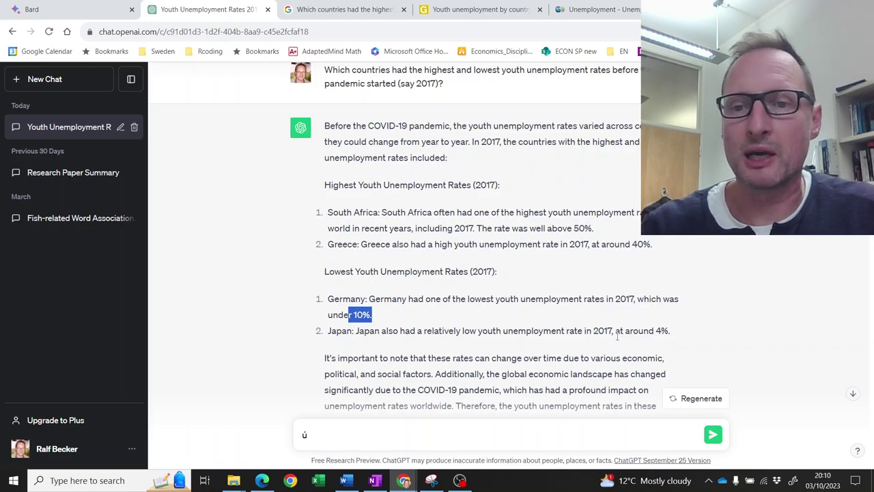
pyautogui.scroll(-1, 566, 369)
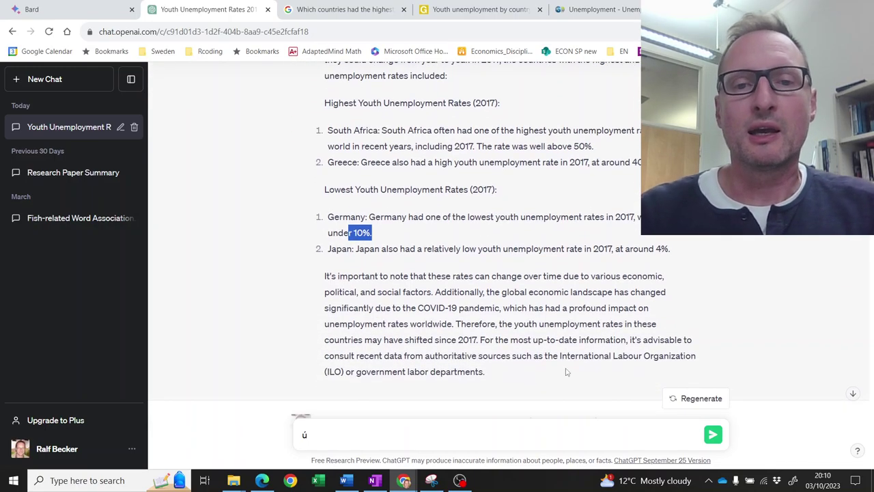
pyautogui.scroll(1, 538, 320)
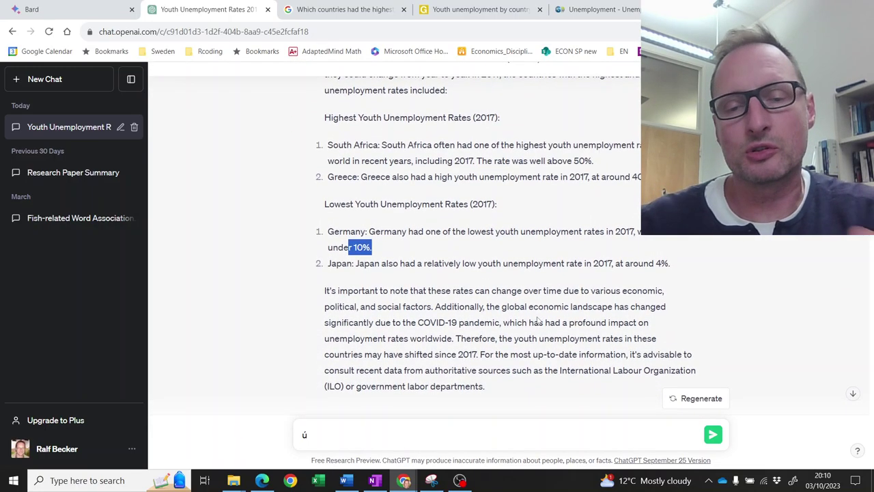
pyautogui.scroll(1, 538, 320)
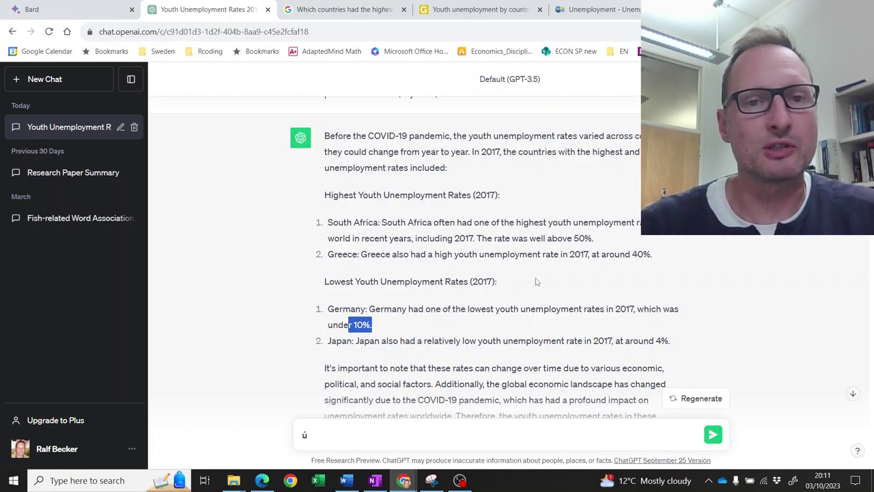
pyautogui.scroll(1, 537, 282)
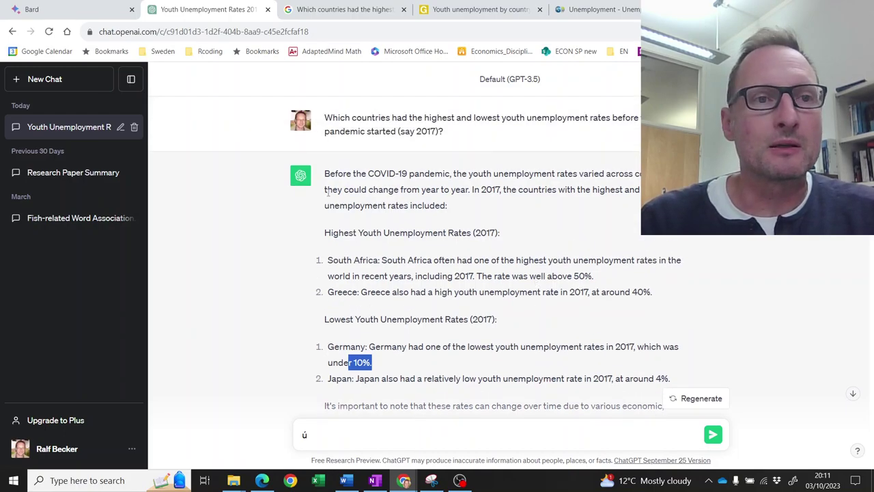
# Step: Read the rest of Bard's youth unemployment answer, view the UK and France unemployment conversation, and return to the youth unemployment one
pyautogui.click(87, 12)
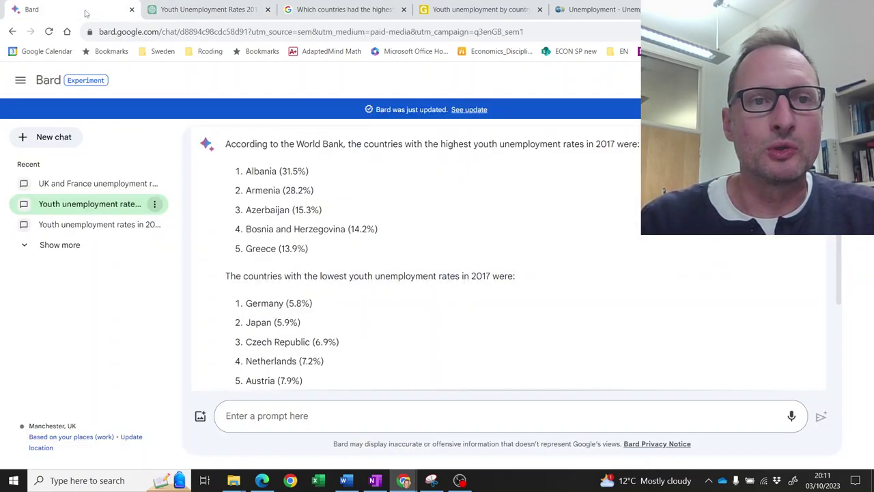
pyautogui.scroll(-3, 392, 318)
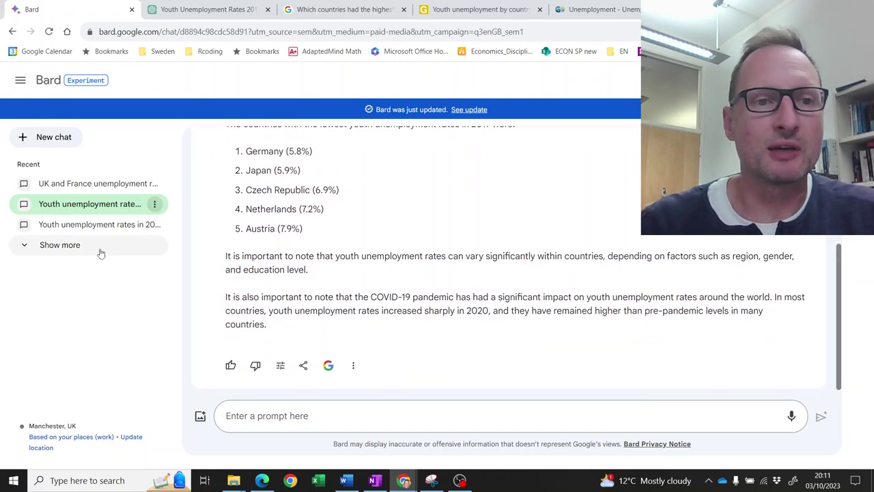
pyautogui.click(90, 185)
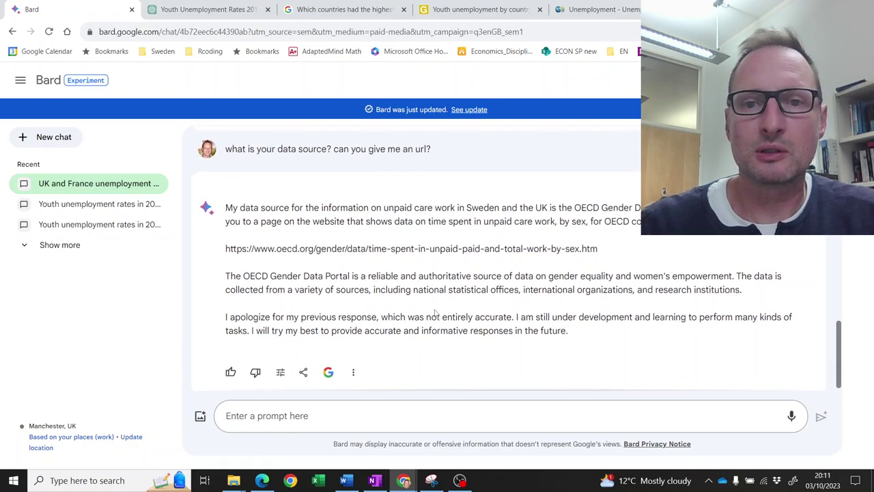
pyautogui.click(97, 204)
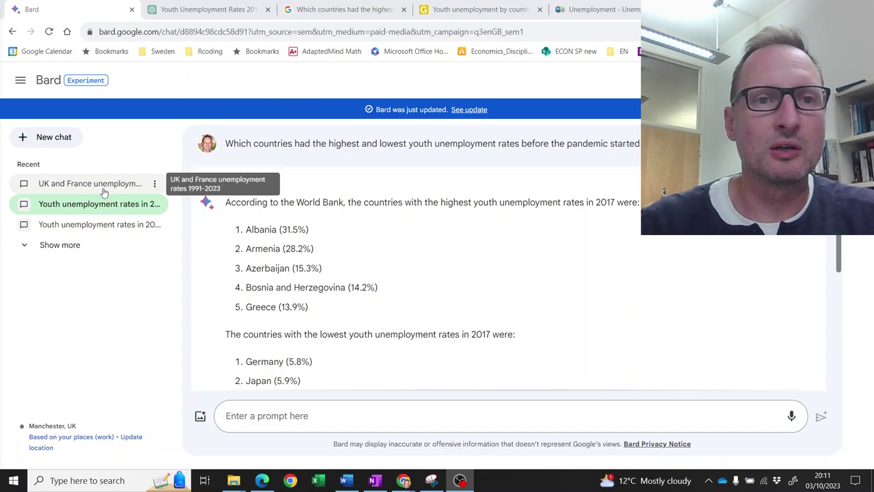
# Step: Search Google for "Show a time series plot for the unemployment rate (app 1991 to now) for the United Kingdom and France."
pyautogui.click(336, 15)
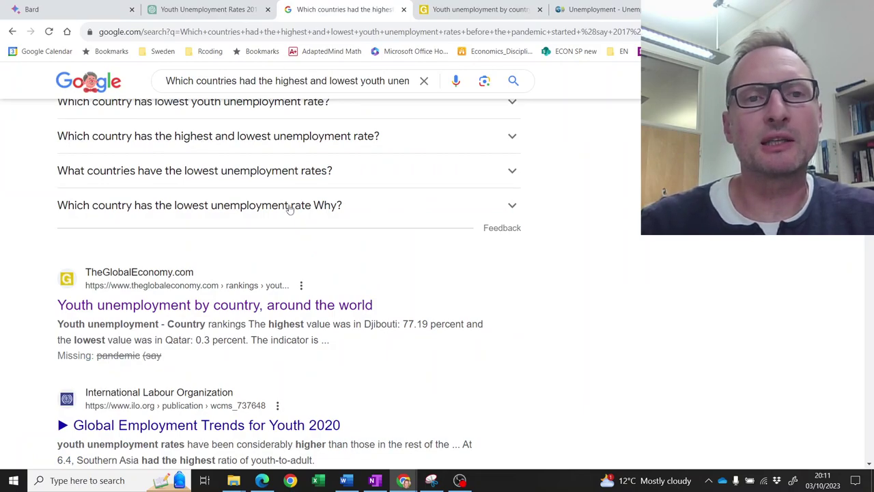
pyautogui.scroll(4, 286, 225)
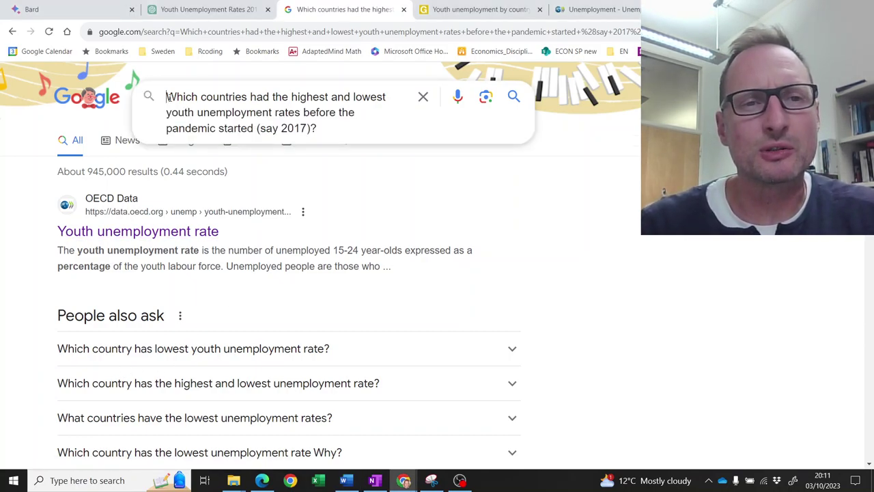
pyautogui.moveTo(179, 98); pyautogui.dragTo(402, 123)
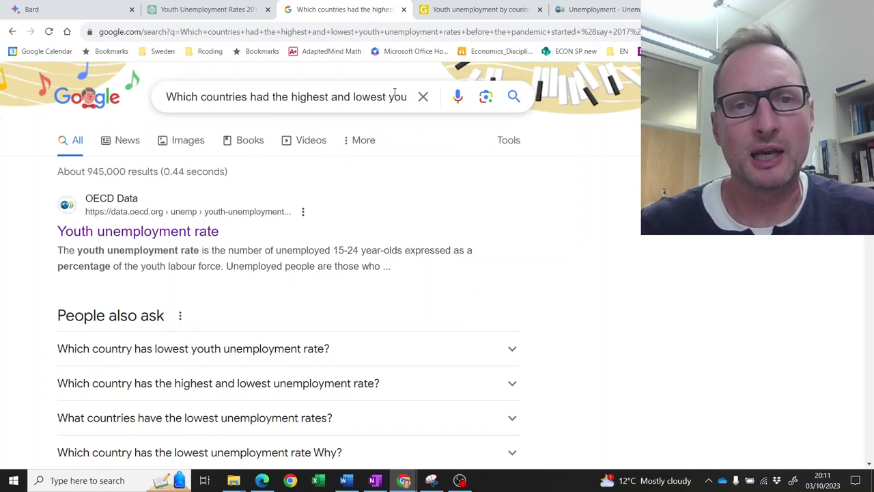
pyautogui.hotkey('ctrl', 'a')
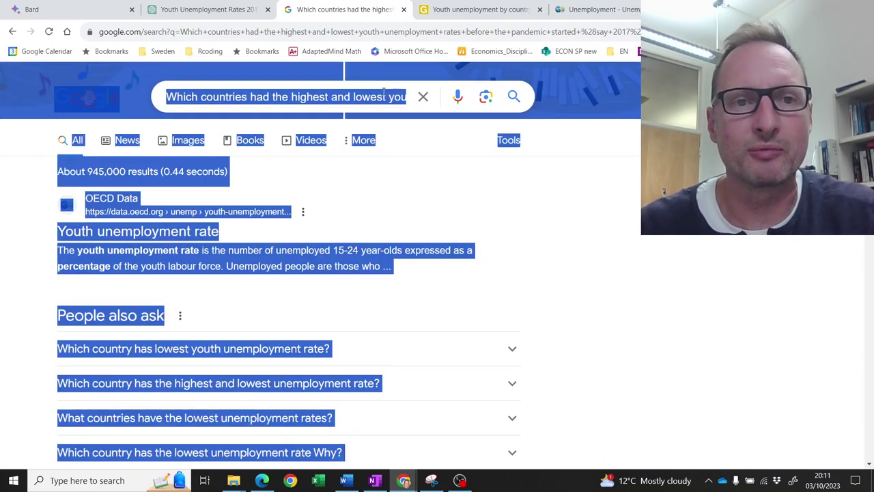
pyautogui.click(422, 96)
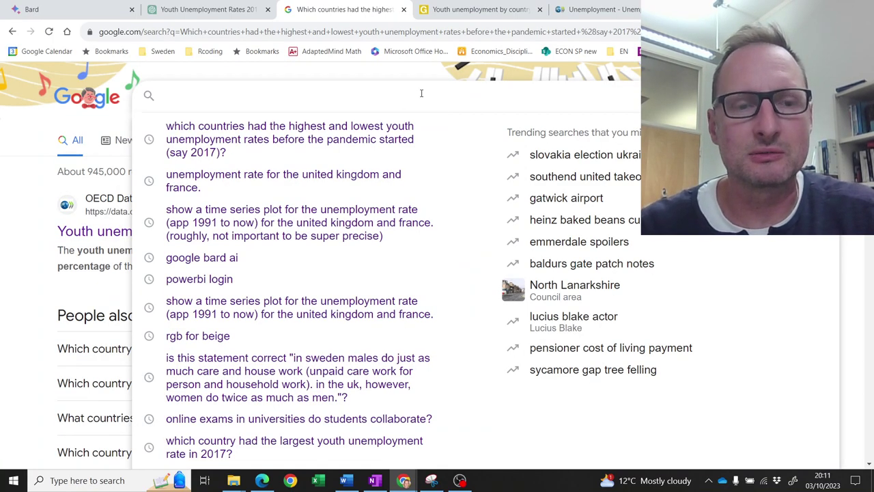
pyautogui.hotkey('ctrl', 'v')
pyautogui.press('Return')
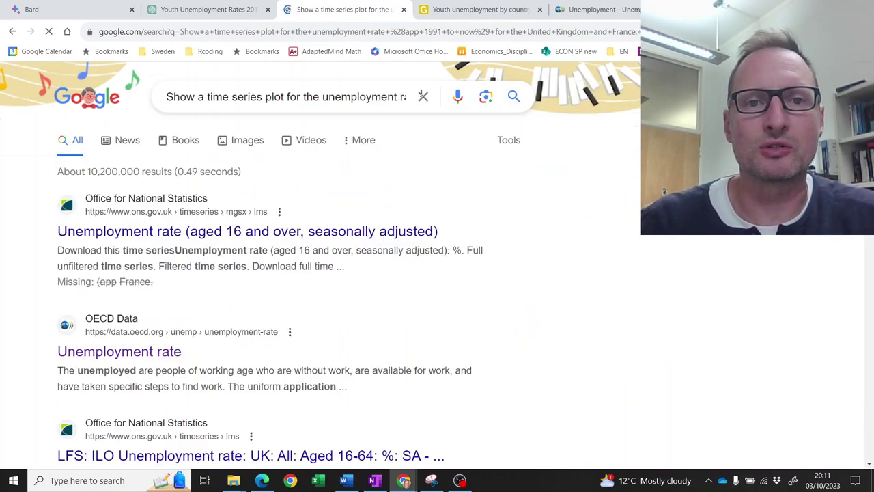
# Step: Open the OECD Data "Unemployment rate" result and extend the chart's period to Sep 1990 – Aug 2023
pyautogui.scroll(-1, 249, 263)
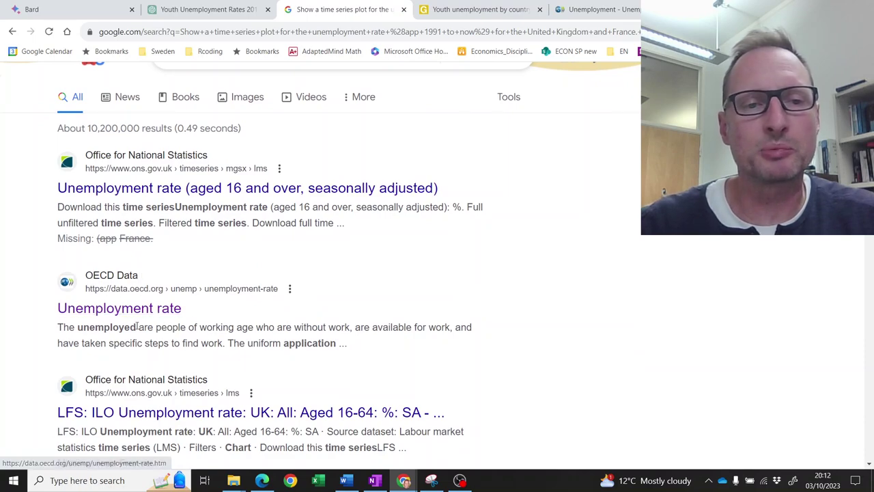
pyautogui.click(172, 309)
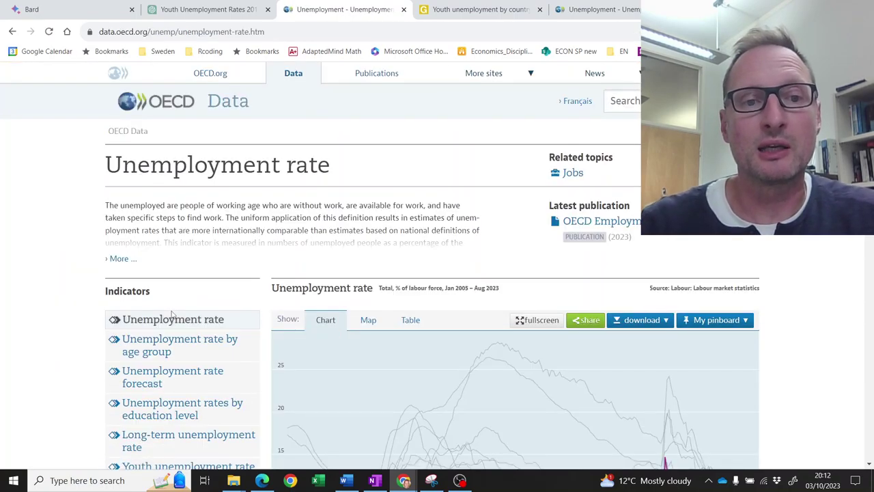
pyautogui.scroll(-2, 56, 227)
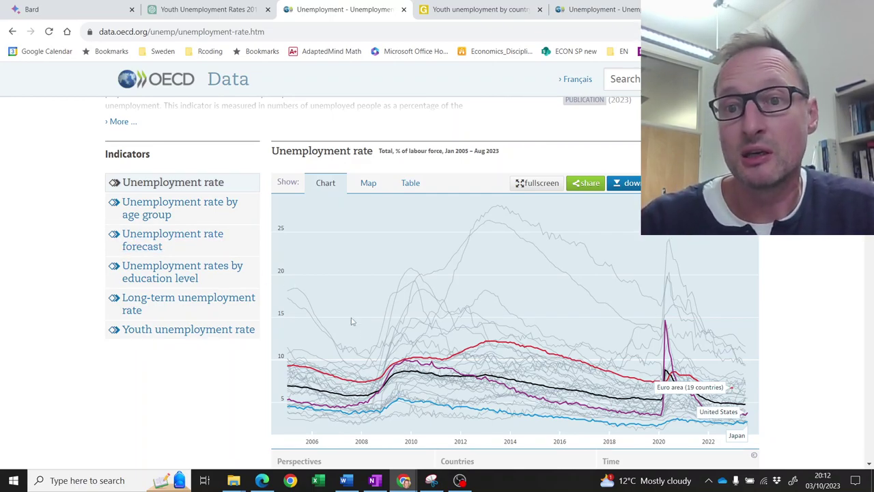
pyautogui.scroll(-1, 794, 347)
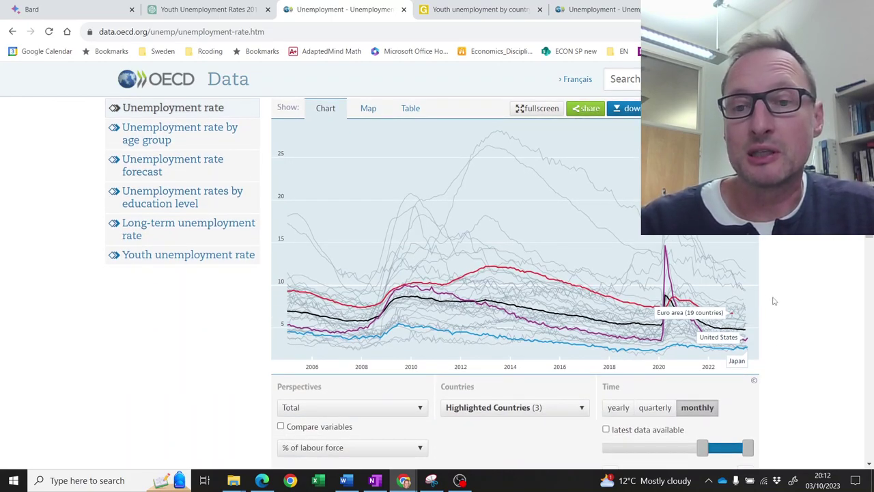
pyautogui.scroll(-1, 782, 359)
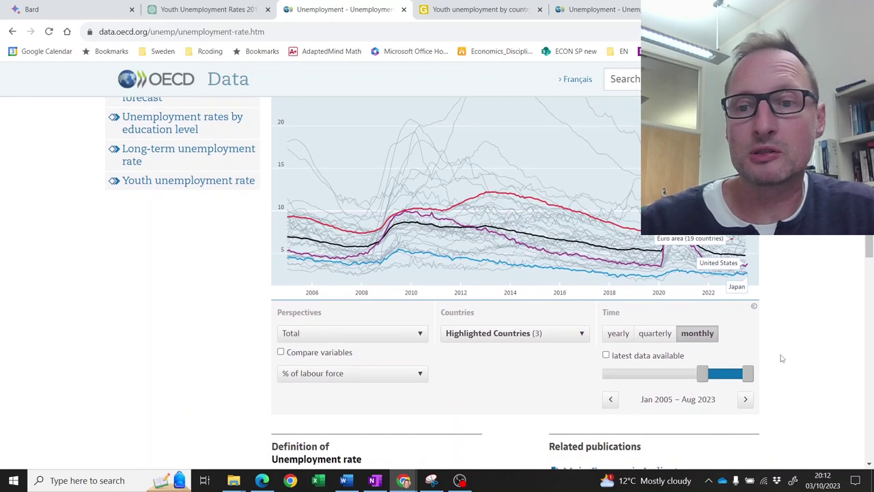
pyautogui.moveTo(702, 374); pyautogui.dragTo(675, 374)
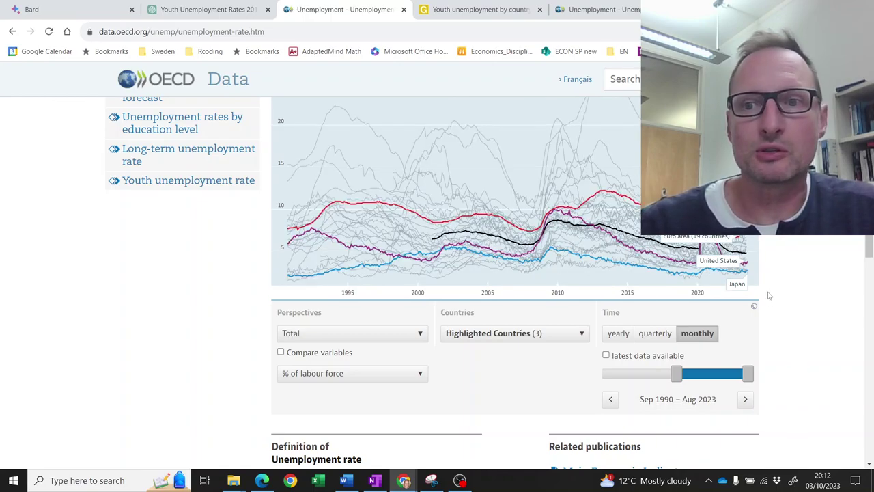
pyautogui.scroll(-1, 769, 295)
pyautogui.scroll(2, 770, 295)
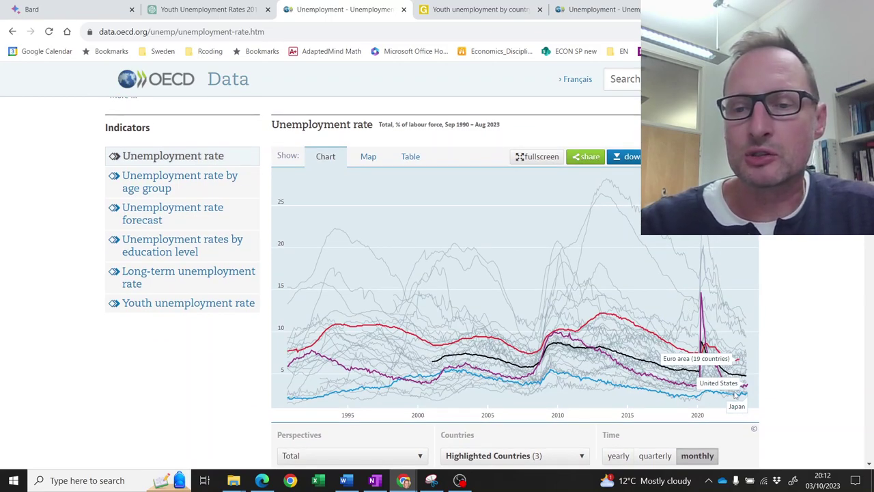
# Step: Remove the Euro area, Japan and the United States from the chart's highlighted countries
pyautogui.scroll(-2, 774, 380)
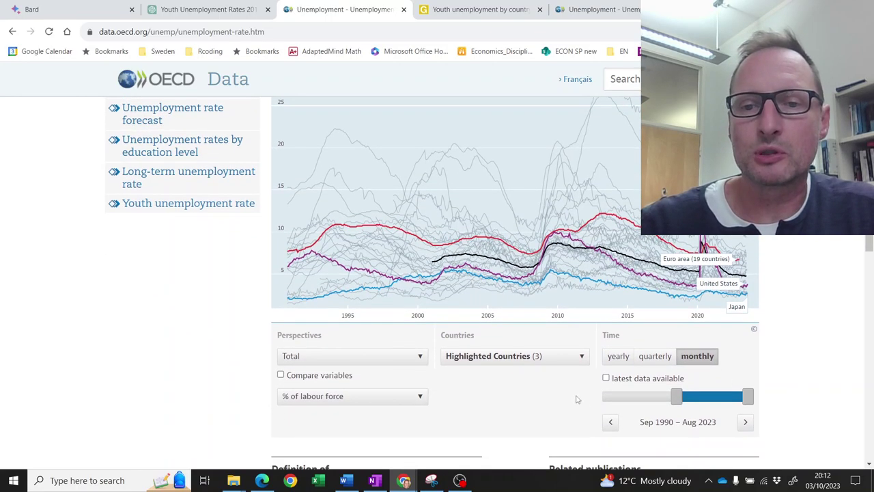
pyautogui.click(582, 355)
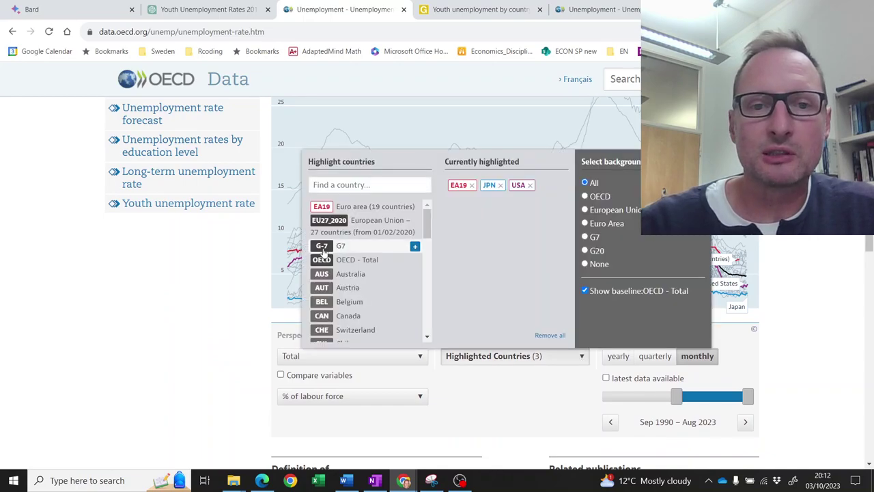
pyautogui.click(470, 186)
pyautogui.click(470, 186)
pyautogui.click(470, 185)
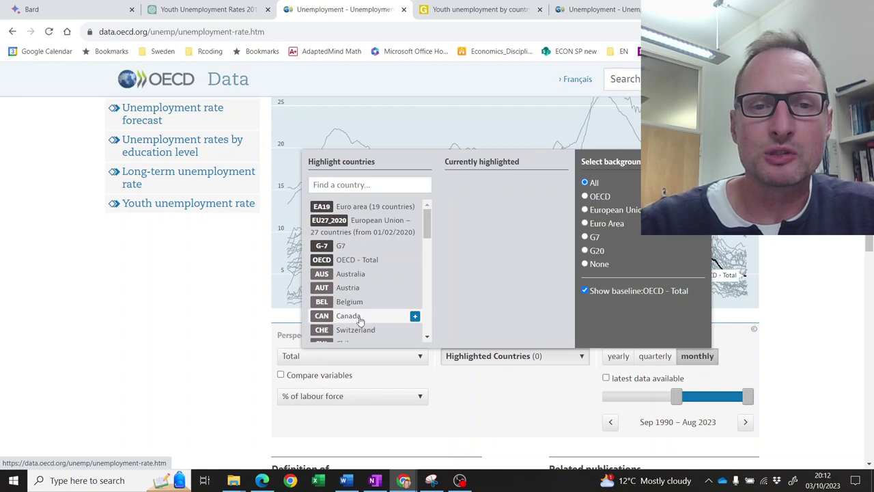
# Step: Highlight France and the United Kingdom in the OECD unemployment rate chart and view the resulting chart
pyautogui.scroll(-2, 369, 318)
pyautogui.scroll(-2, 360, 321)
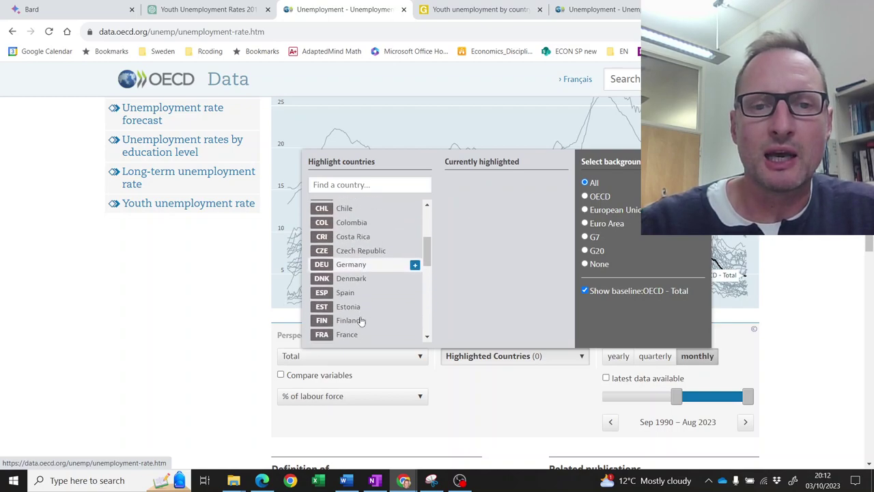
pyautogui.click(343, 321)
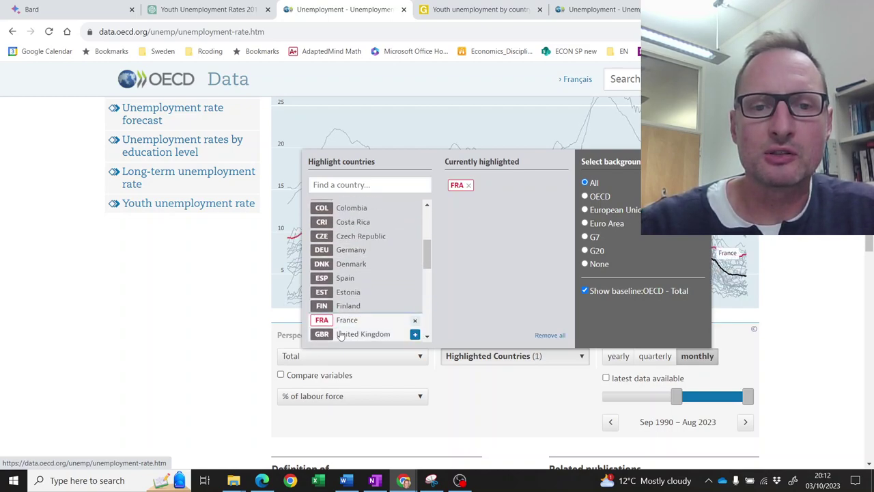
pyautogui.click(362, 335)
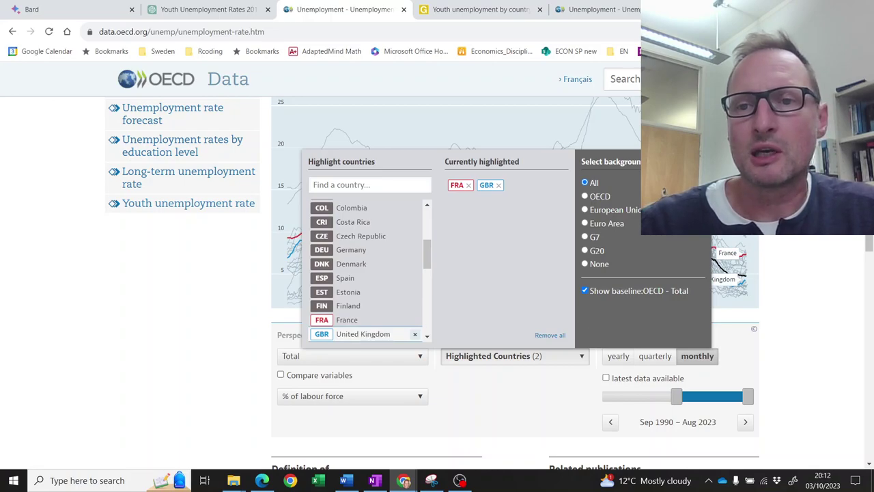
pyautogui.click(785, 321)
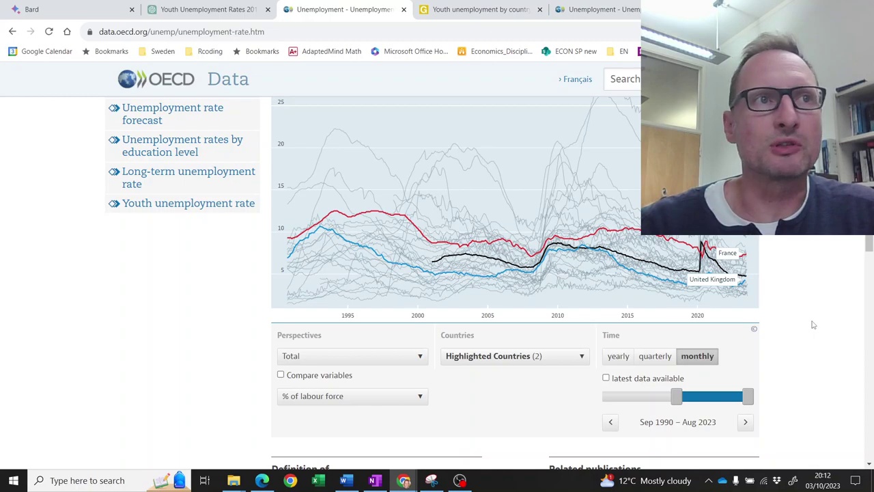
pyautogui.scroll(-1, 813, 325)
pyautogui.scroll(2, 812, 325)
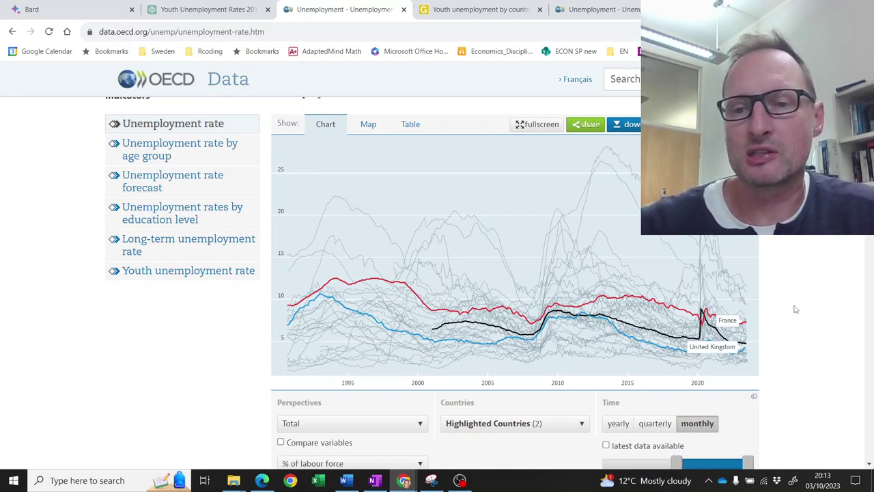
pyautogui.scroll(1, 795, 309)
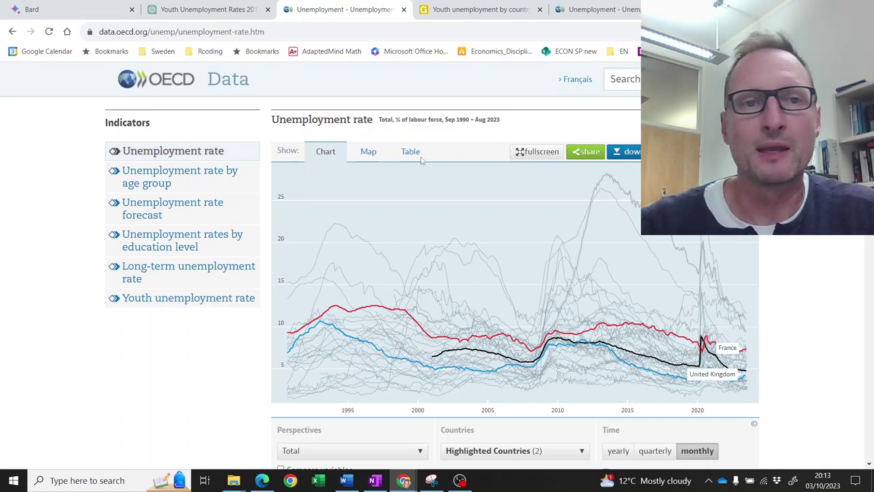
# Step: Open Bard's UK and France unemployment conversation and find its answer to the time series plot request
pyautogui.click(62, 10)
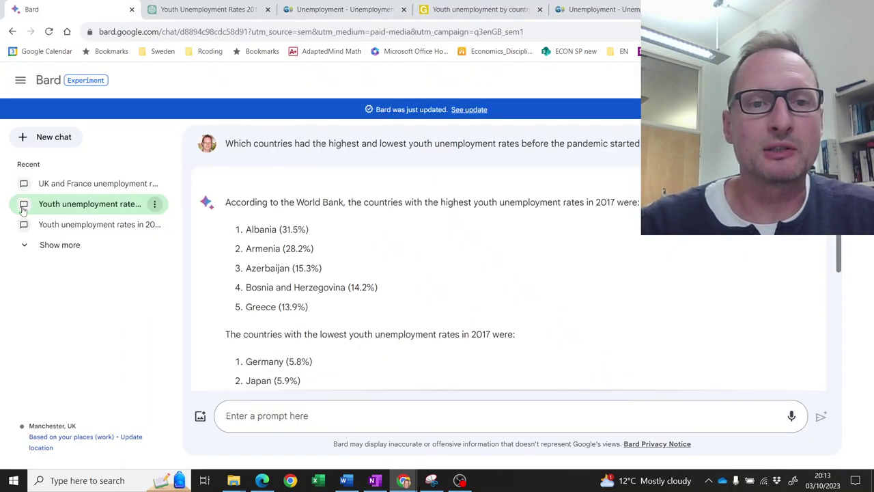
pyautogui.click(102, 185)
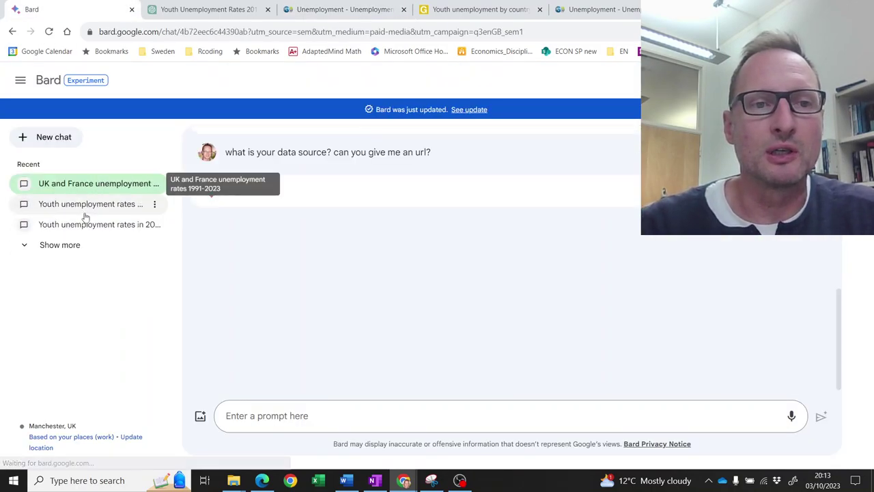
pyautogui.scroll(15, 348, 249)
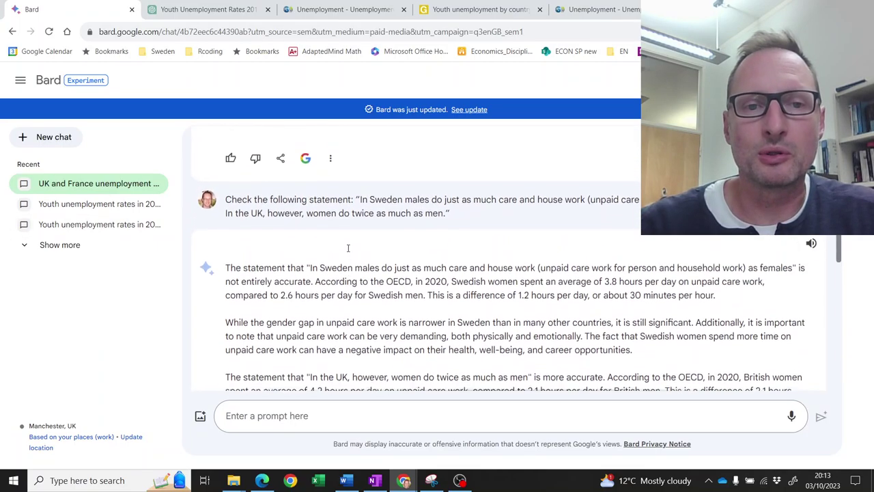
pyautogui.scroll(-1, 348, 252)
pyautogui.scroll(1, 348, 251)
pyautogui.scroll(-1, 280, 233)
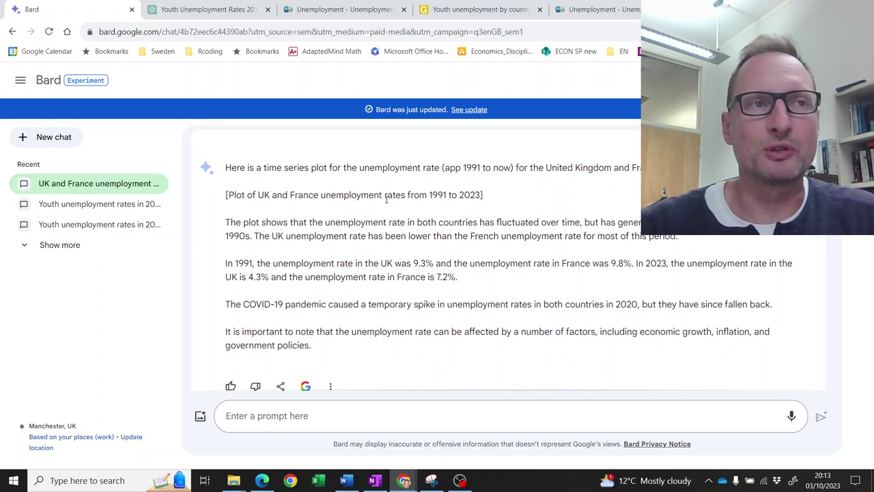
pyautogui.scroll(1, 387, 198)
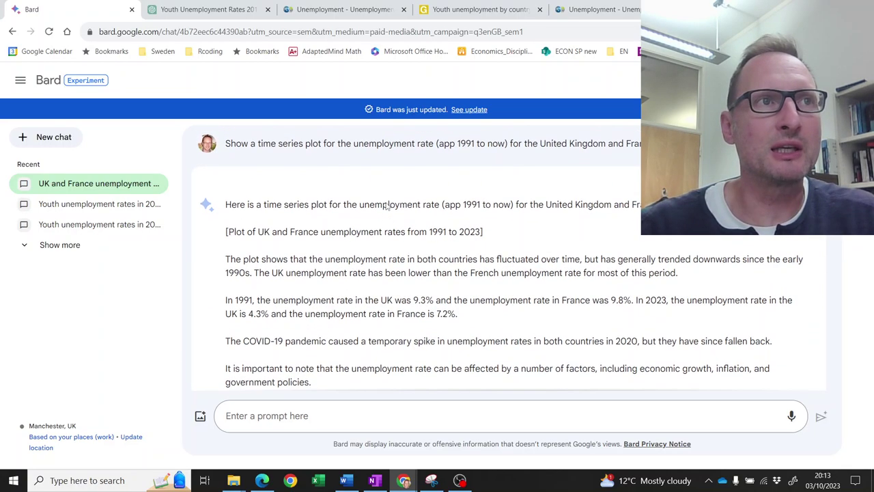
pyautogui.scroll(-1, 388, 208)
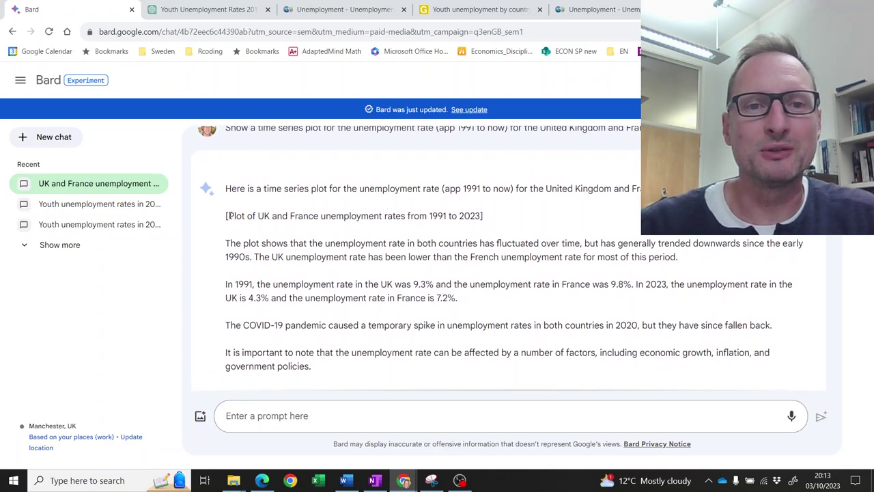
# Step: Mark the plot placeholder and the statements on fluctuation and the trend since the early 1990s in Bard's answer
pyautogui.moveTo(224, 219)
pyautogui.mouseDown()
pyautogui.moveTo(462, 242)
pyautogui.moveTo(474, 187)
pyautogui.moveTo(489, 214)
pyautogui.moveTo(219, 206)
pyautogui.moveTo(222, 220)
pyautogui.mouseUp()
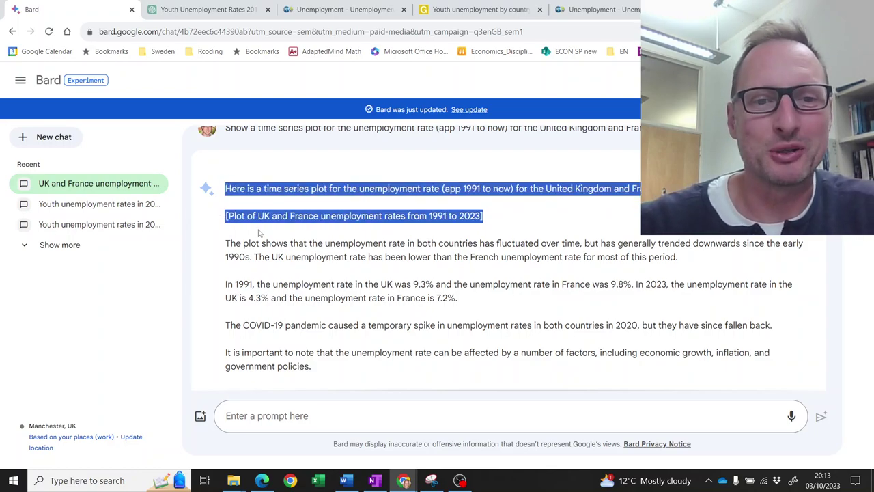
pyautogui.click(316, 254)
pyautogui.scroll(-1, 316, 254)
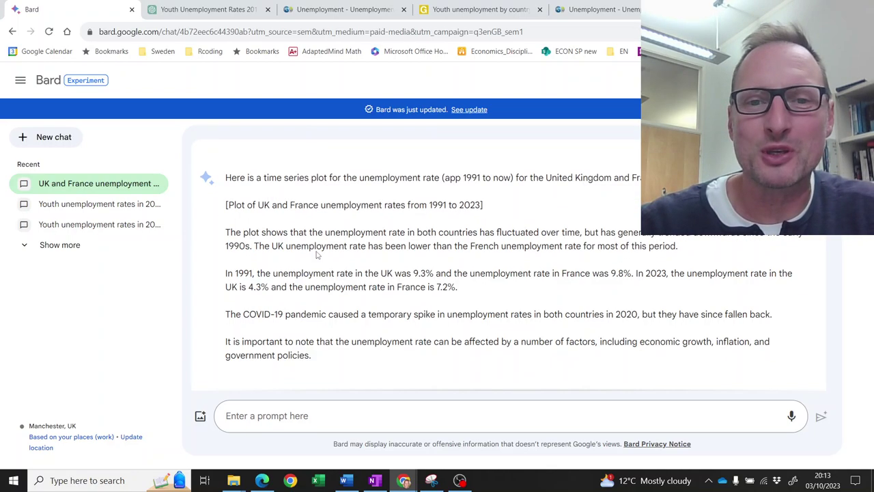
pyautogui.moveTo(226, 233); pyautogui.dragTo(584, 233)
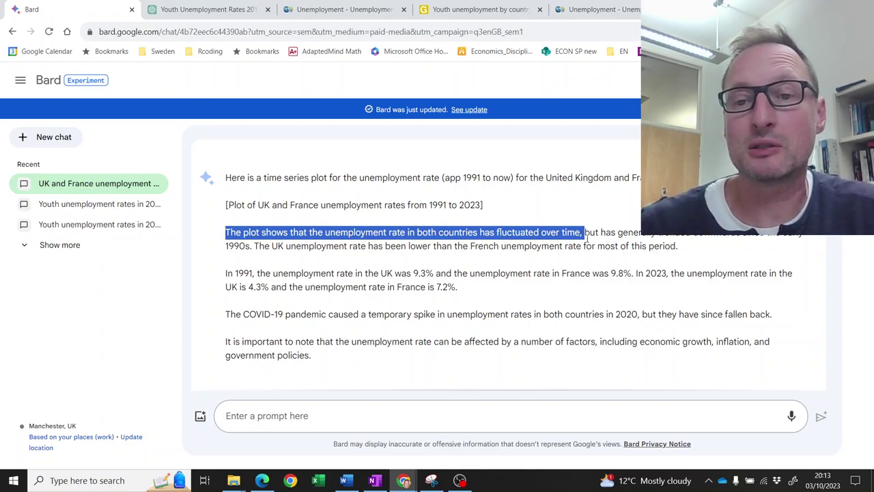
pyautogui.moveTo(605, 232); pyautogui.dragTo(255, 245)
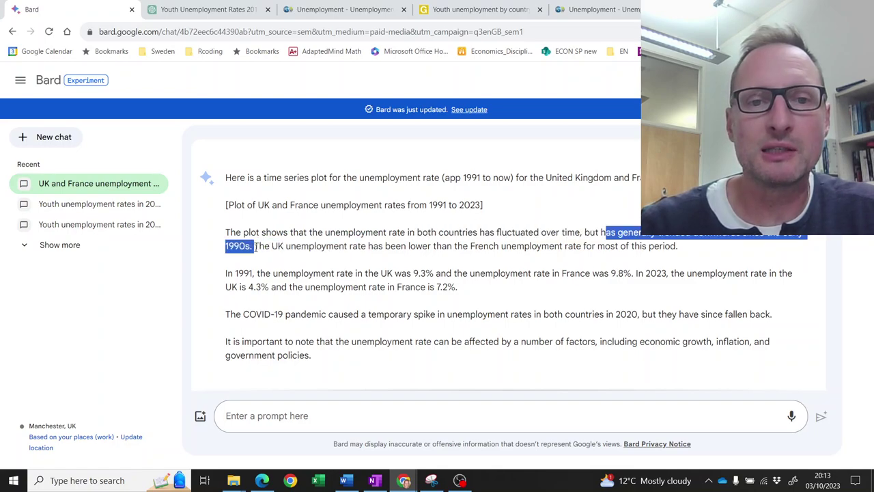
# Step: Switch to the other OECD unemployment rate page and extend its chart period to Jan 1990 – Aug 2023
pyautogui.click(596, 10)
pyautogui.click(699, 244)
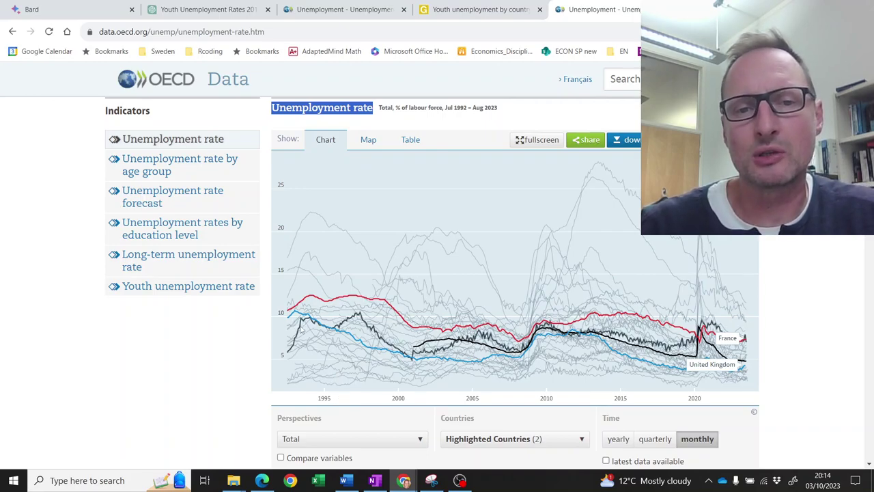
pyautogui.scroll(-1, 794, 428)
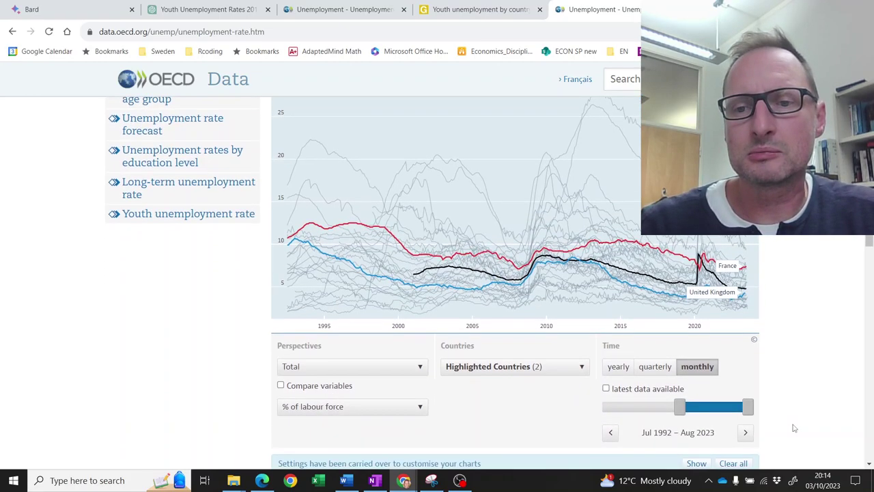
pyautogui.moveTo(679, 407); pyautogui.dragTo(674, 407)
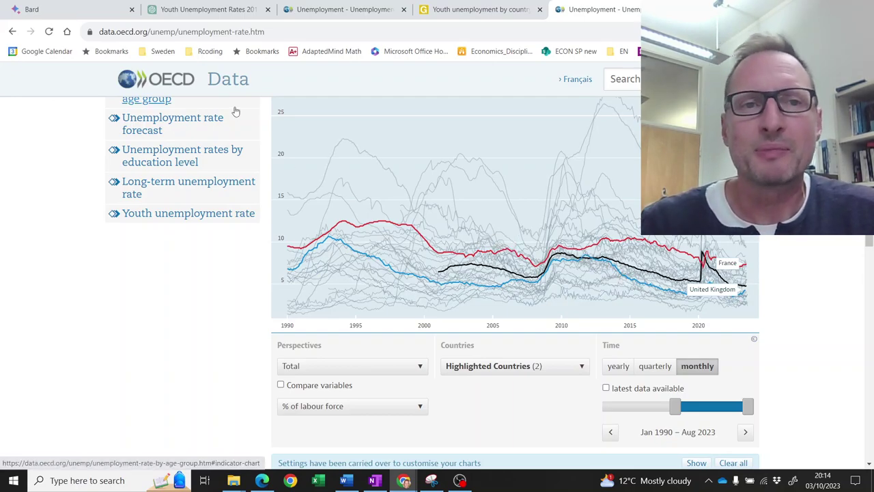
# Step: Mark Bard's statement comparing the UK and French unemployment rates and check it against the OECD chart
pyautogui.click(92, 12)
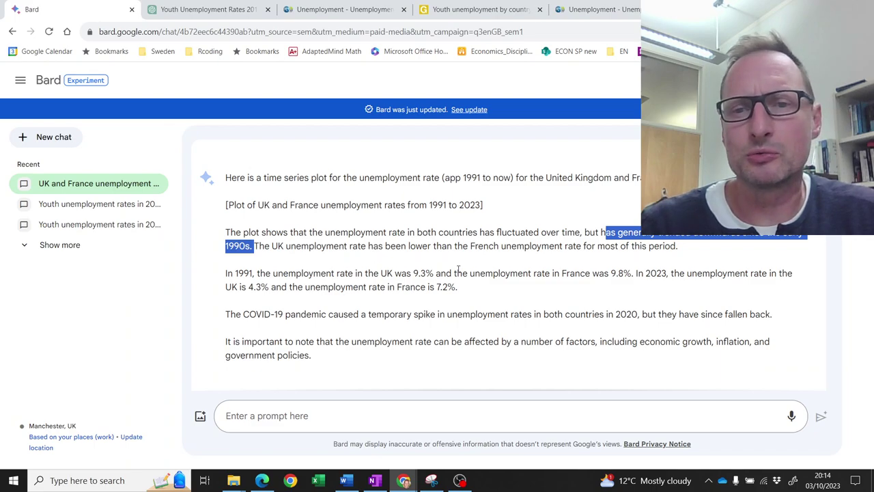
pyautogui.moveTo(273, 247); pyautogui.dragTo(627, 247)
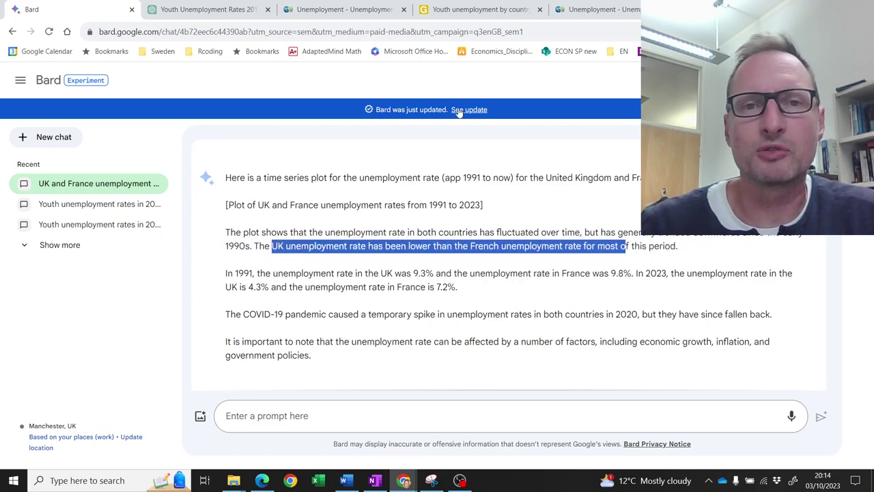
pyautogui.click(597, 11)
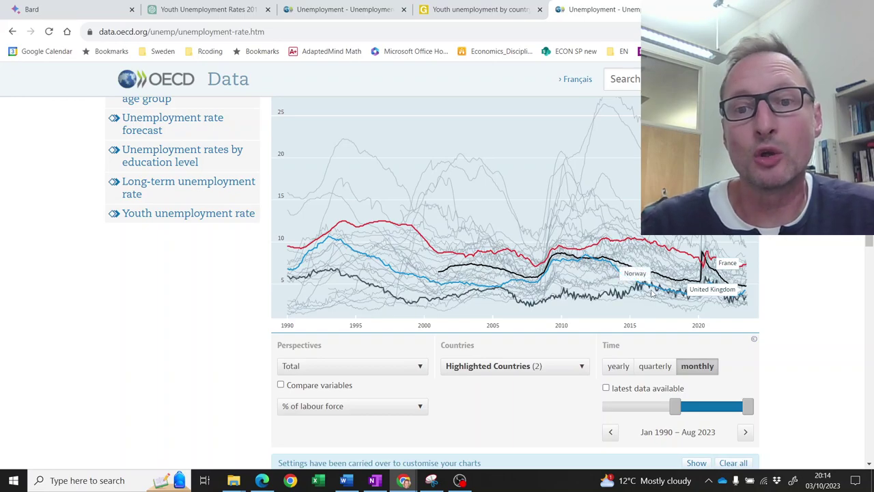
pyautogui.click(66, 18)
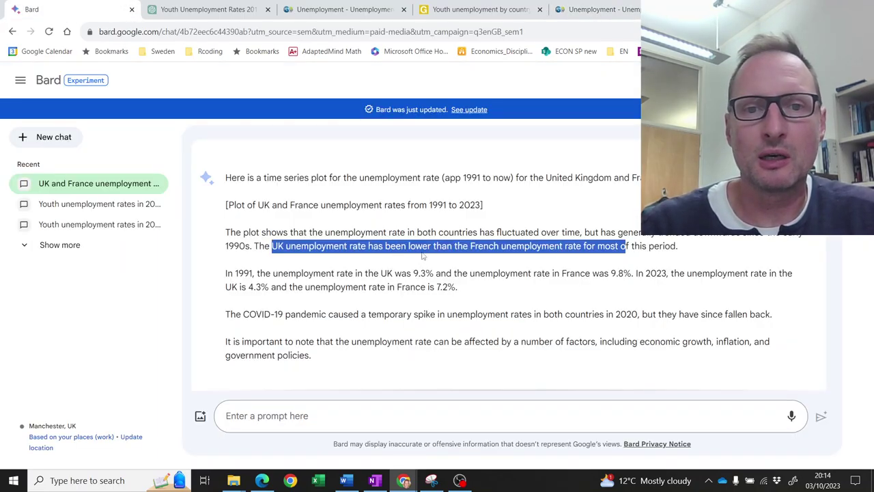
pyautogui.moveTo(604, 247); pyautogui.dragTo(625, 251)
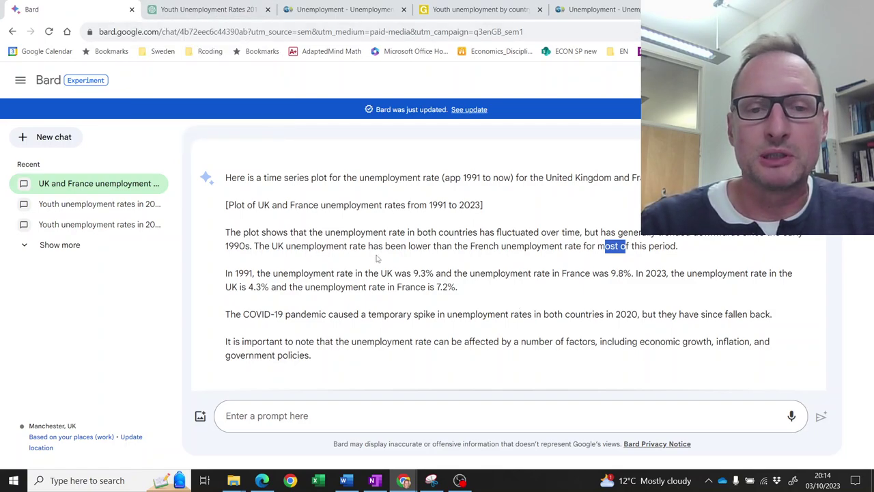
# Step: Switch to the ChatGPT conversation and read its general steps for the UK and France unemployment plot
pyautogui.click(252, 9)
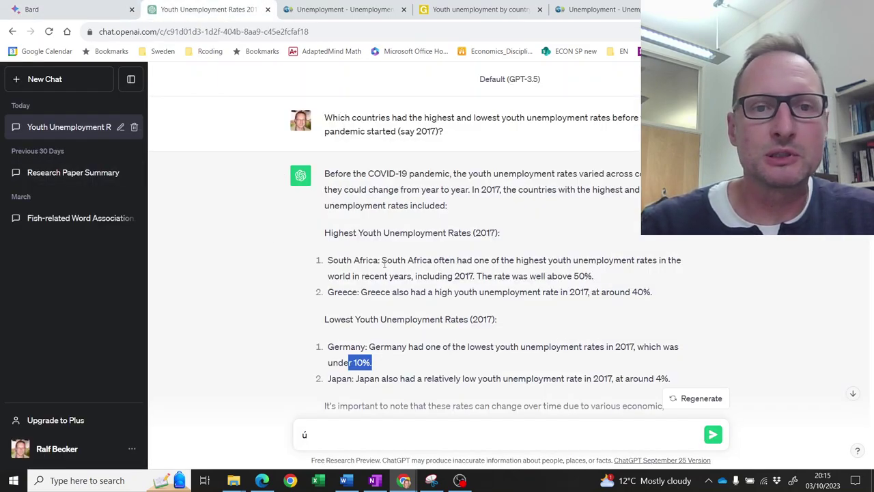
pyautogui.scroll(-6, 407, 263)
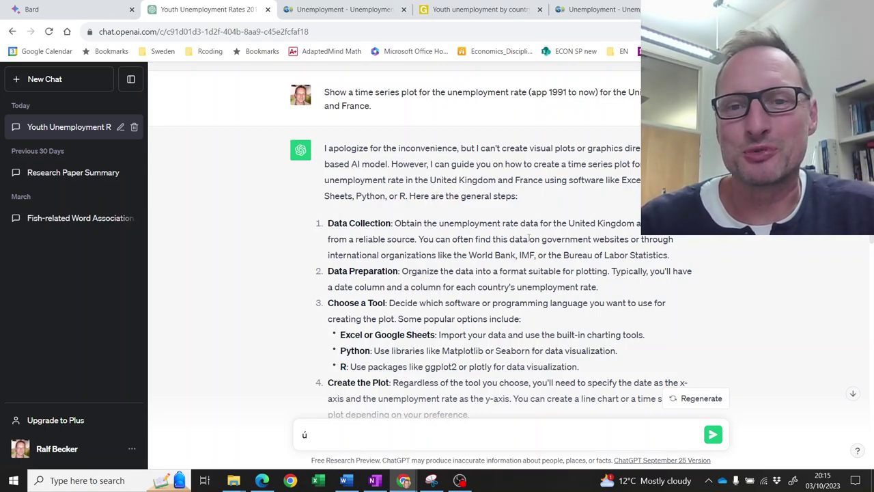
pyautogui.scroll(-1, 419, 234)
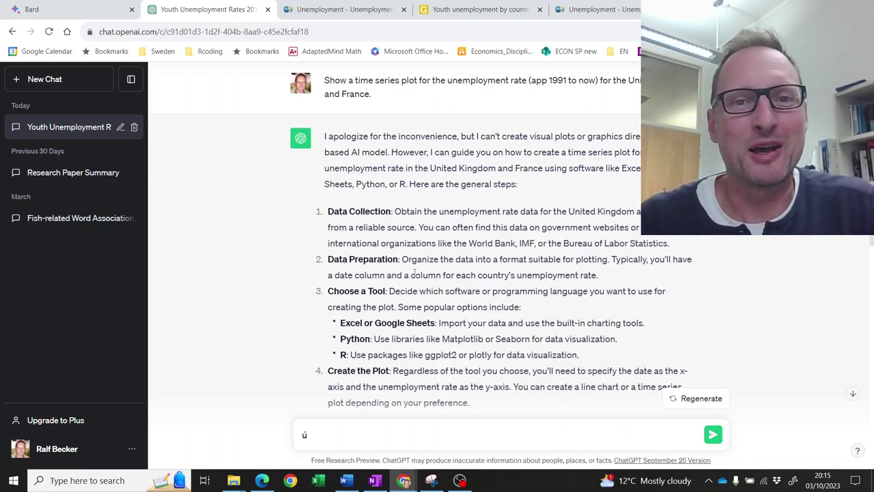
pyautogui.scroll(-3, 414, 273)
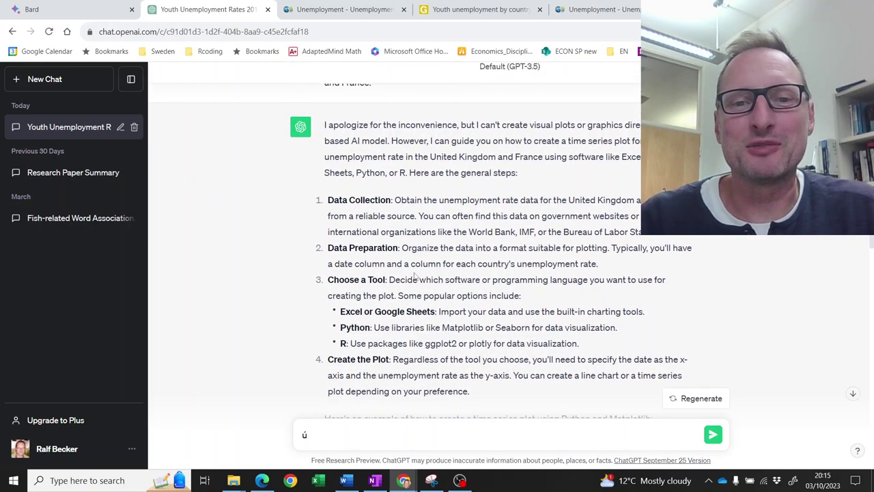
# Step: Examine the example Python and Matplotlib plotting code and the closing notes in ChatGPT's answer
pyautogui.scroll(-6, 413, 275)
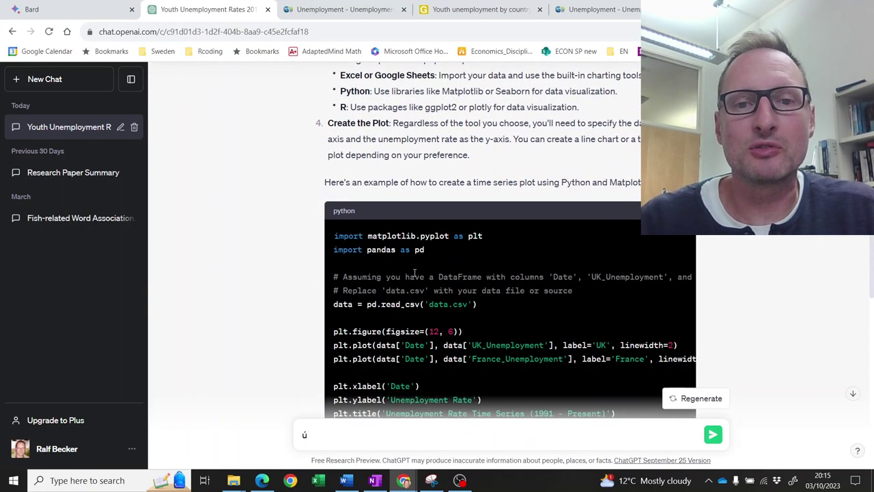
pyautogui.scroll(1, 414, 272)
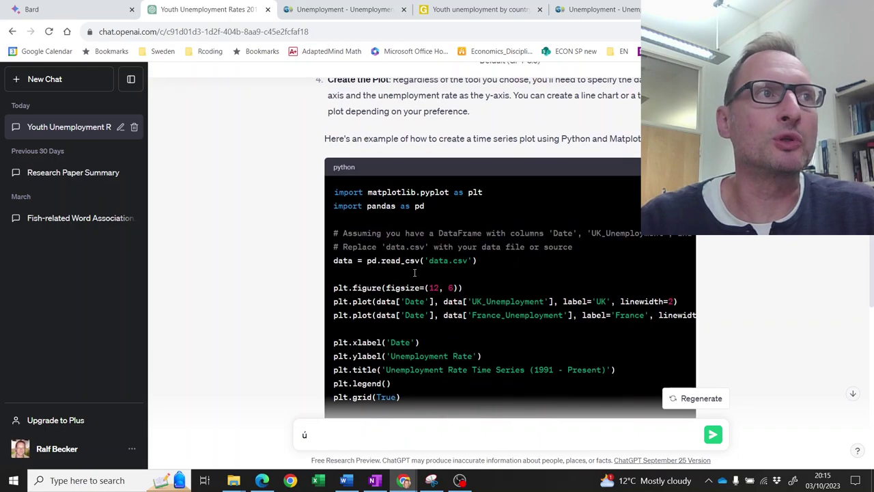
pyautogui.scroll(-4, 414, 275)
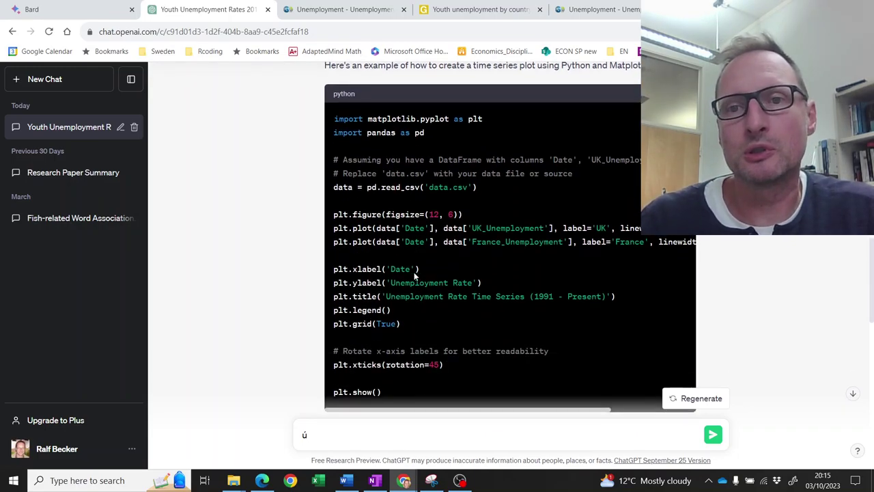
pyautogui.scroll(-2, 414, 275)
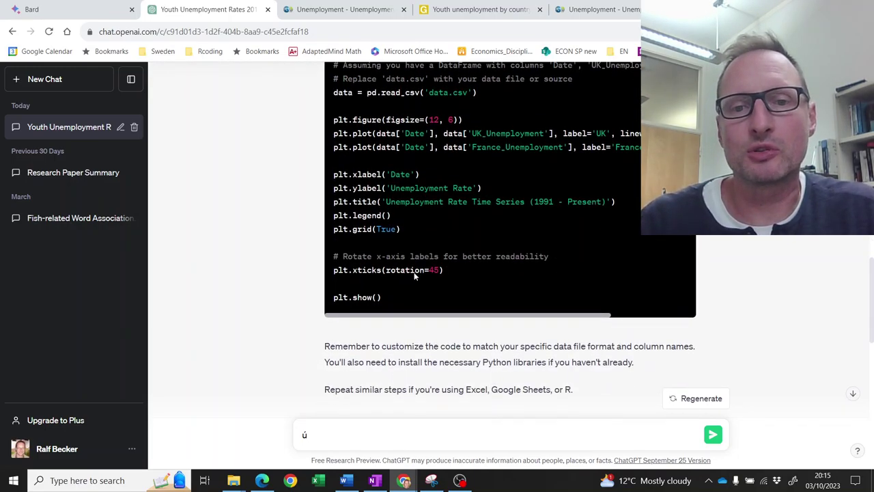
pyautogui.scroll(-2, 414, 275)
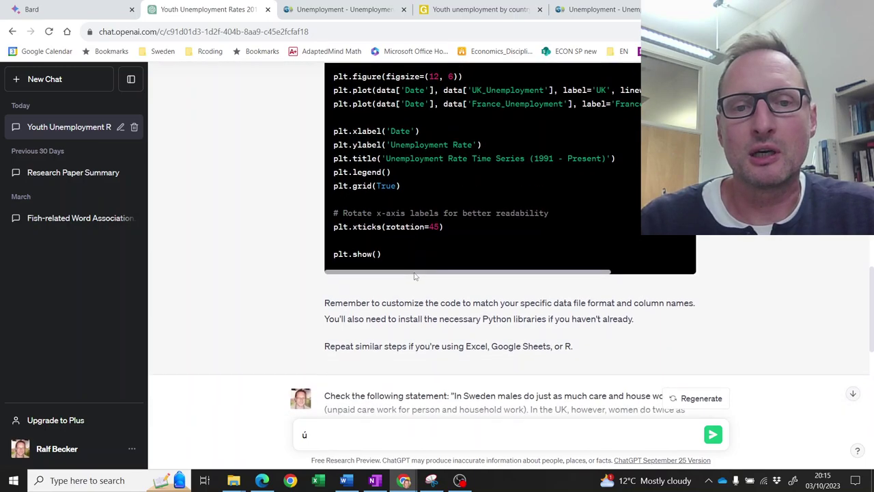
pyautogui.scroll(4, 414, 273)
pyautogui.scroll(1, 414, 273)
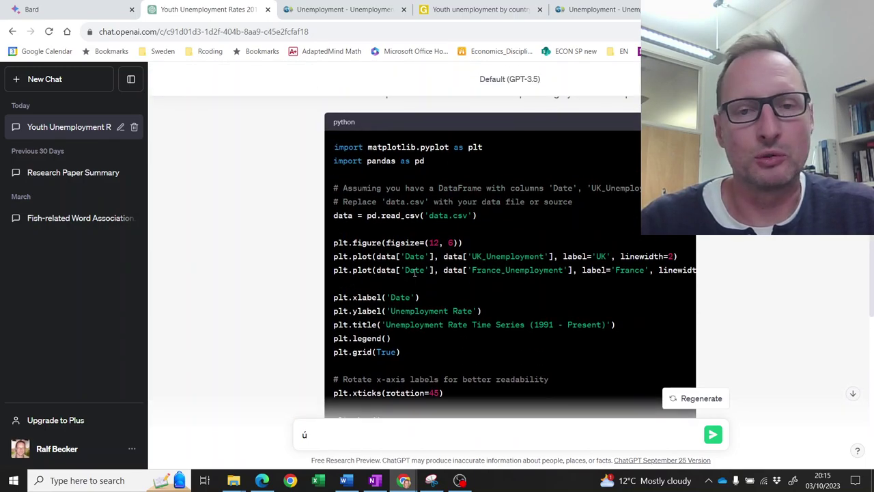
pyautogui.scroll(10, 414, 272)
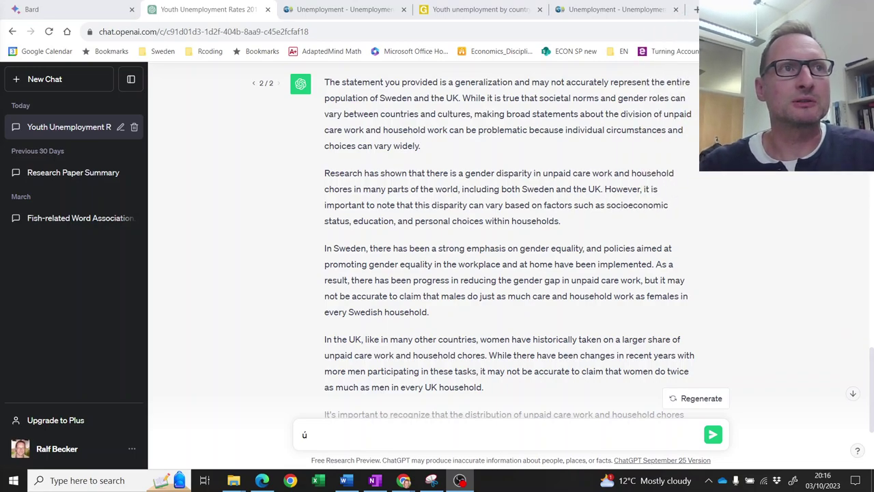
# Step: Underline "individual circumstances and choices can vary widely", "gender disparity" and "Sweden and the UK" in pink in ChatGPT's answer
pyautogui.click(305, 299)
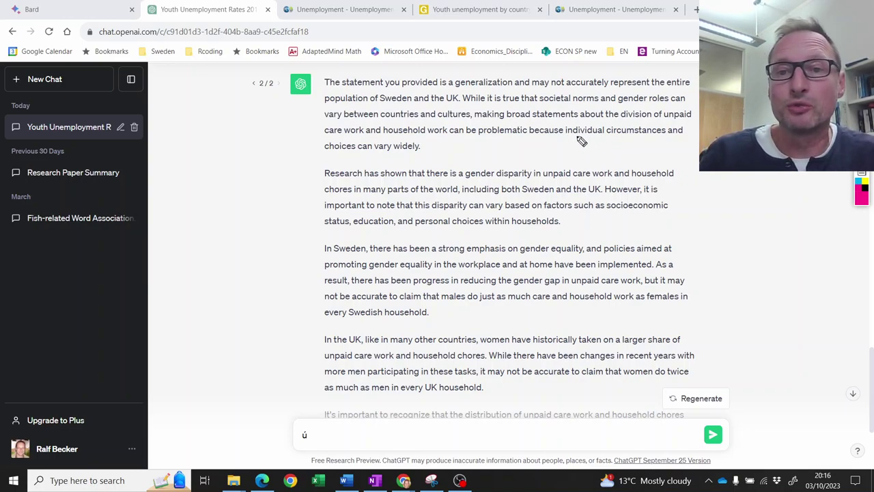
pyautogui.moveTo(557, 139); pyautogui.dragTo(671, 138)
pyautogui.moveTo(325, 154); pyautogui.dragTo(410, 155)
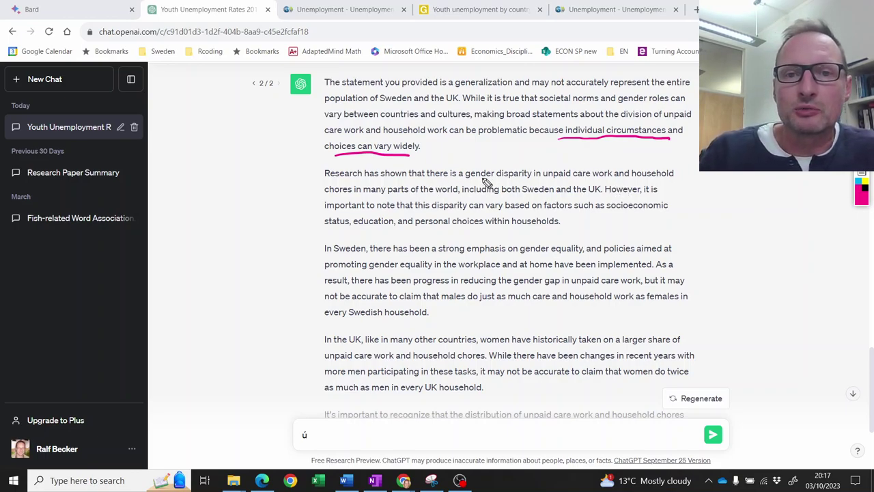
pyautogui.moveTo(471, 179)
pyautogui.mouseDown()
pyautogui.moveTo(536, 179)
pyautogui.moveTo(600, 194)
pyautogui.mouseUp()
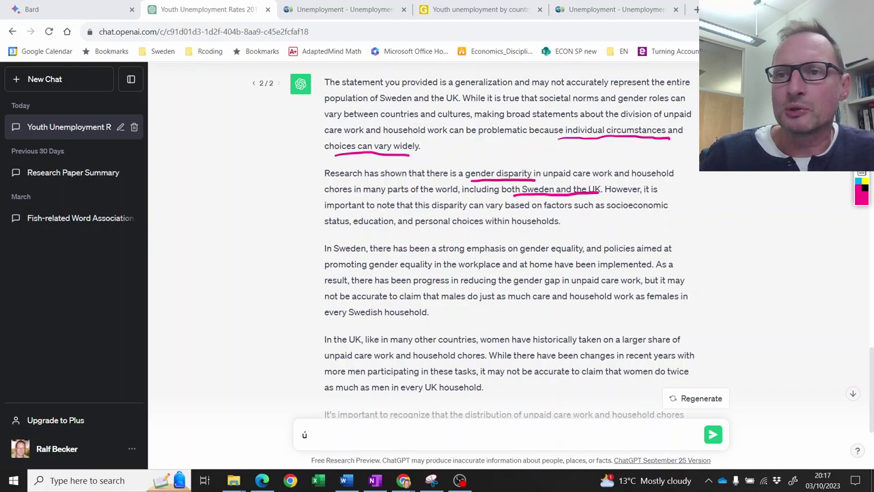
# Step: Highlight "socioeconomic status, education, and personal choices within households" in yellow in the second paragraph
pyautogui.click(864, 179)
pyautogui.moveTo(595, 208); pyautogui.dragTo(666, 206)
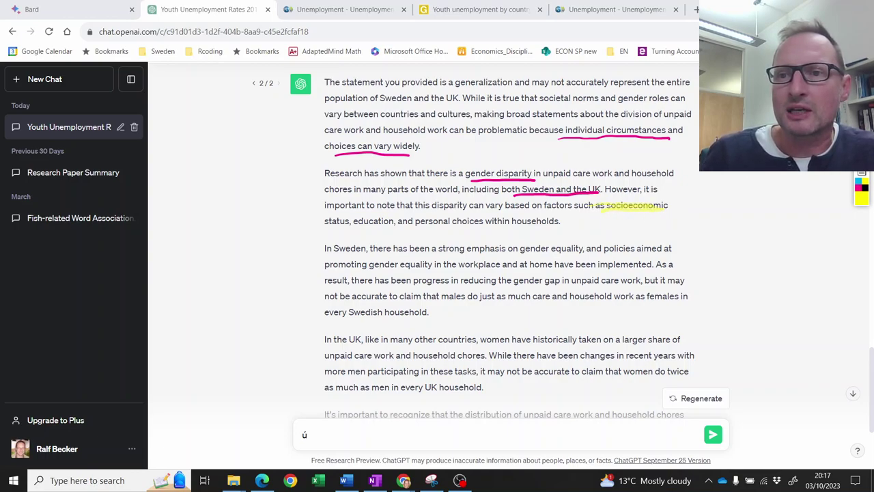
pyautogui.moveTo(321, 222); pyautogui.dragTo(558, 230)
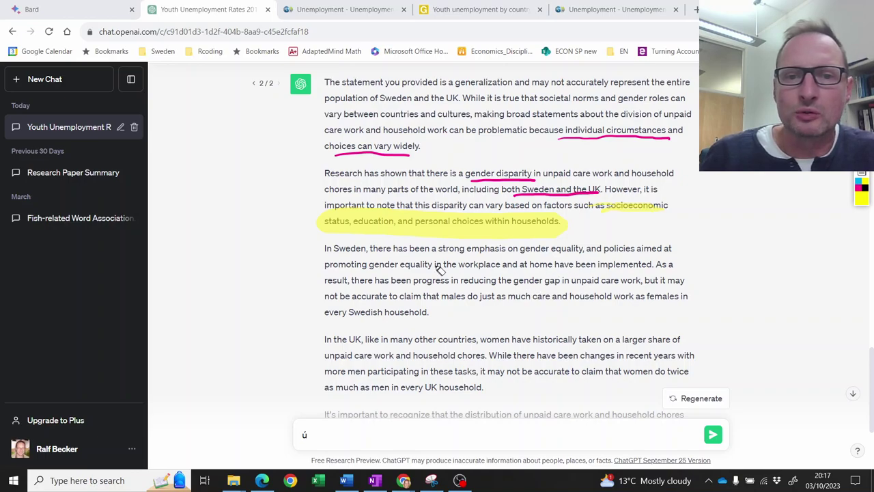
# Step: Highlight "Sweden" and the closing claim about males' care and household work in every Swedish household
pyautogui.moveTo(333, 248); pyautogui.dragTo(367, 249)
pyautogui.moveTo(644, 280); pyautogui.dragTo(685, 280)
pyautogui.moveTo(331, 296); pyautogui.dragTo(678, 298)
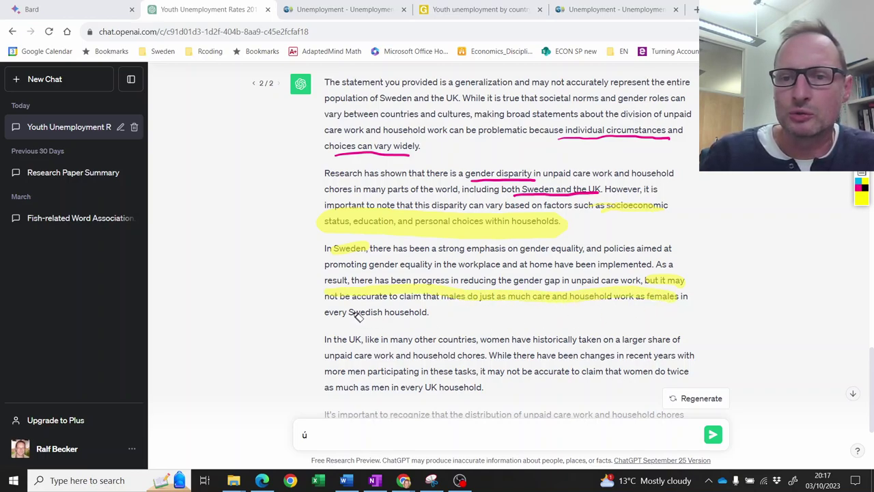
pyautogui.moveTo(328, 316); pyautogui.dragTo(445, 314)
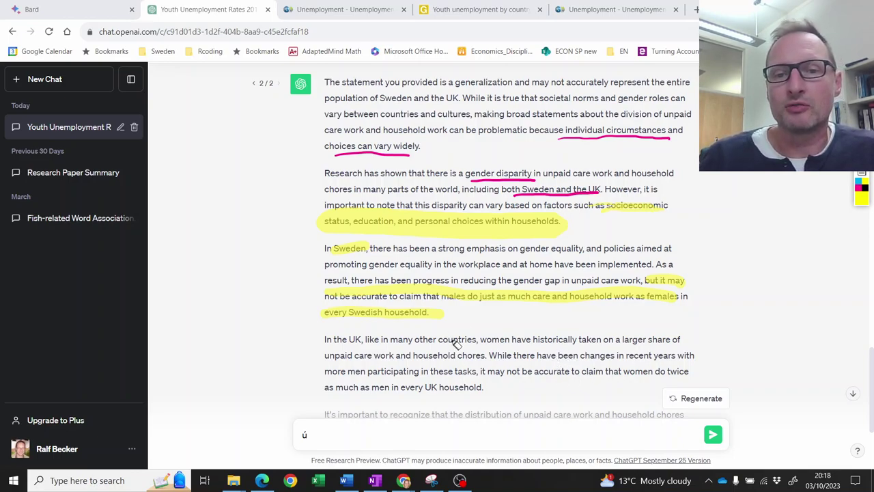
# Step: Mark both sides of the UK paragraph in yellow and clear all annotations from the ChatGPT page
pyautogui.moveTo(314, 342); pyautogui.dragTo(316, 389)
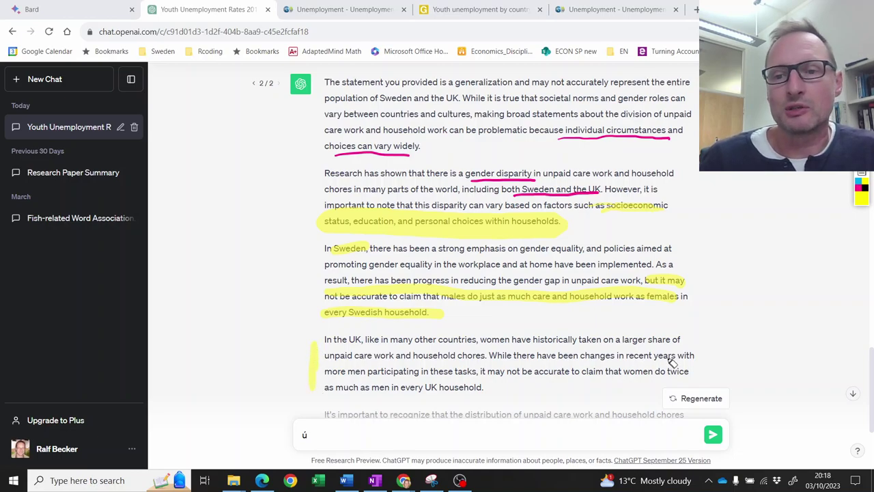
pyautogui.moveTo(705, 343); pyautogui.dragTo(700, 370)
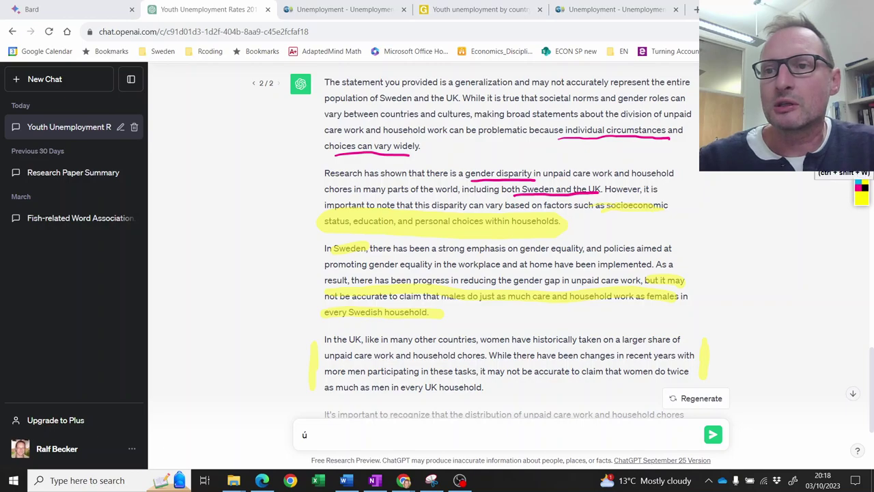
pyautogui.press('Escape')
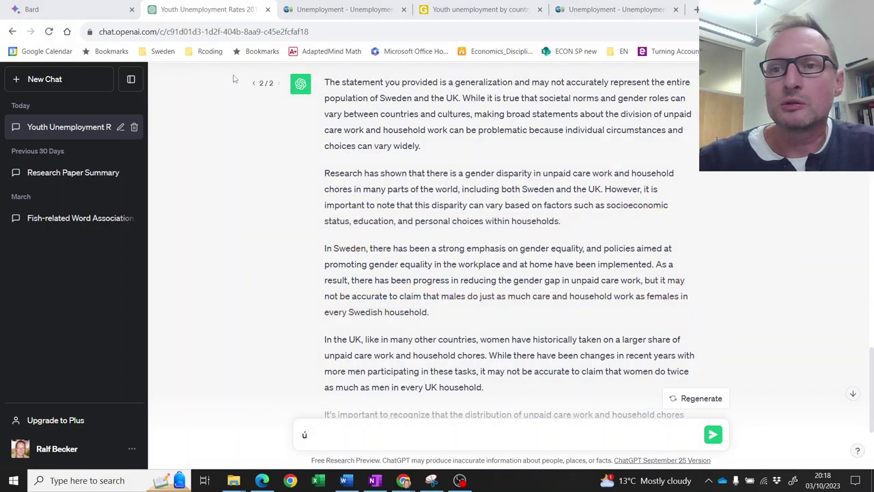
# Step: Switch to Bard's check of the unpaid care work statement and highlight the daily hours for Swedish women and men
pyautogui.click(79, 13)
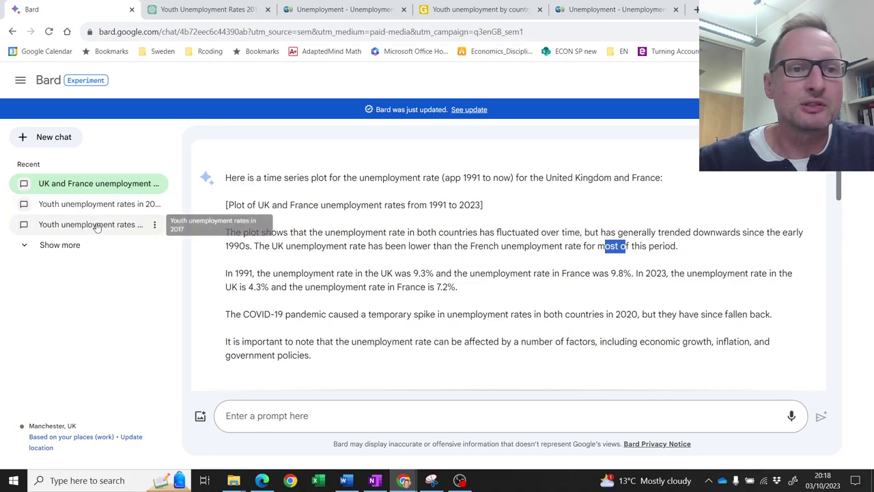
pyautogui.scroll(-3, 321, 239)
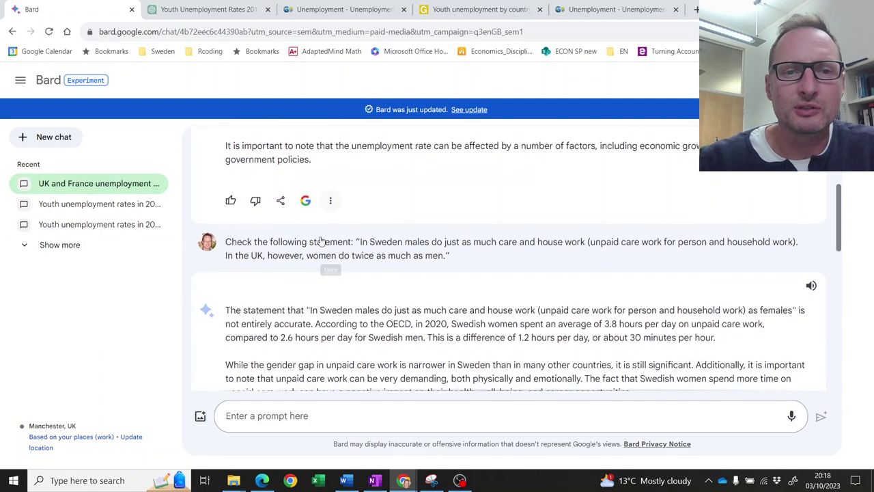
pyautogui.scroll(-1, 321, 239)
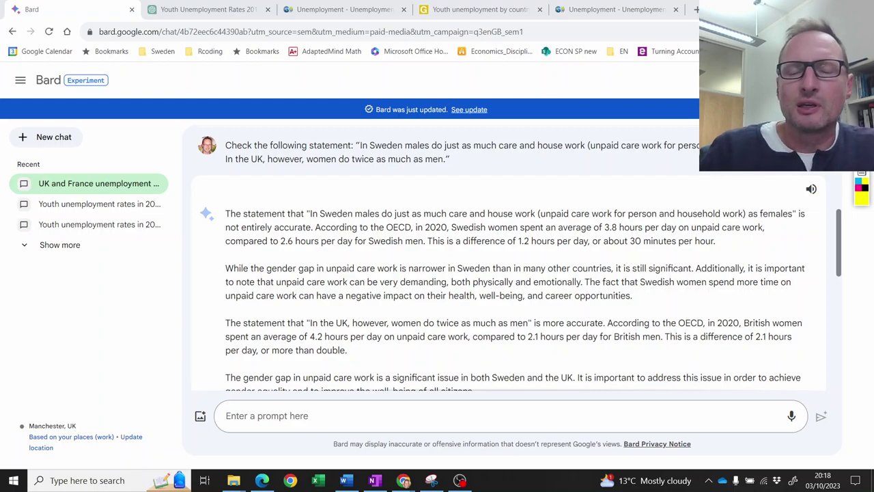
pyautogui.moveTo(456, 232); pyautogui.dragTo(751, 230)
pyautogui.moveTo(231, 242); pyautogui.dragTo(425, 245)
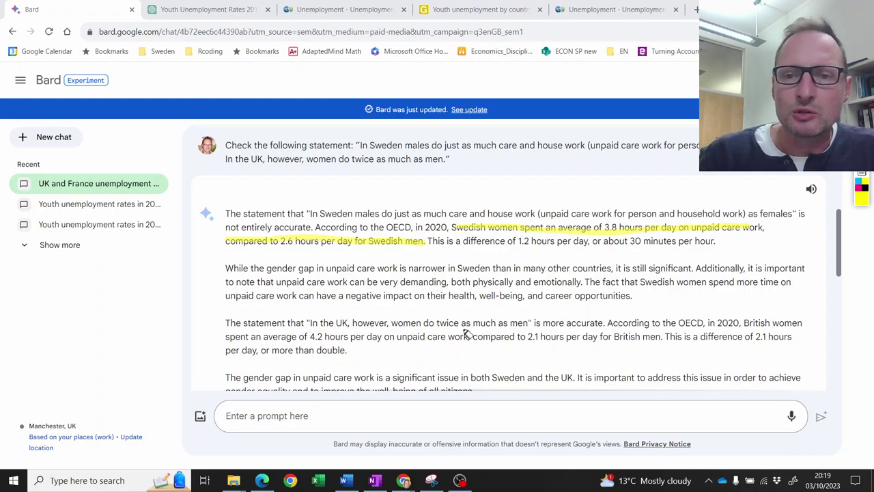
# Step: Highlight the average daily unpaid care hours for British women and British men in Bard's answer
pyautogui.moveTo(755, 325); pyautogui.dragTo(801, 326)
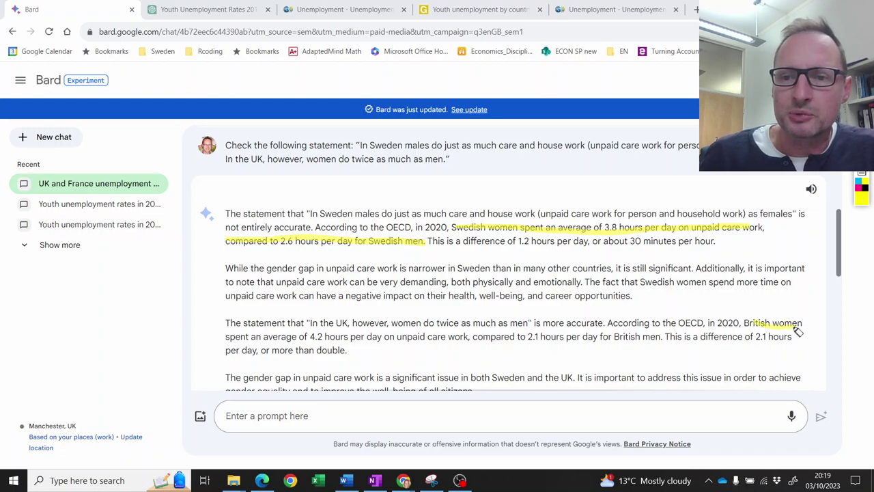
pyautogui.moveTo(265, 337); pyautogui.dragTo(380, 340)
pyautogui.moveTo(478, 339); pyautogui.dragTo(660, 339)
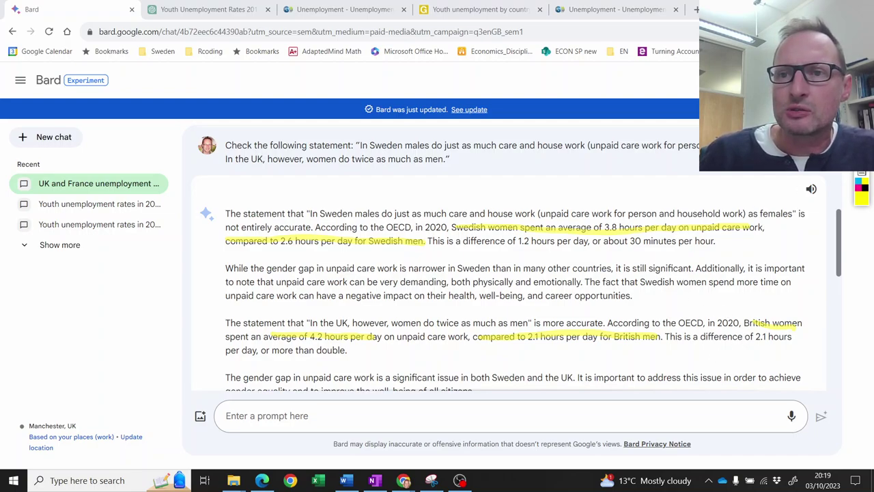
# Step: Circle both "OECD, in 2020" source references in pink in Bard's answer and clear all annotations
pyautogui.click(858, 187)
pyautogui.moveTo(697, 321)
pyautogui.mouseDown()
pyautogui.moveTo(675, 329)
pyautogui.moveTo(720, 339)
pyautogui.moveTo(751, 329)
pyautogui.moveTo(704, 319)
pyautogui.mouseUp()
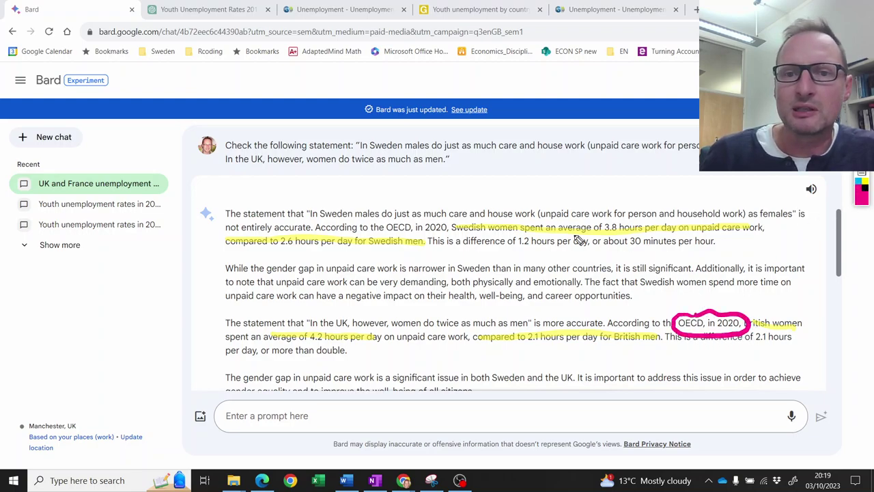
pyautogui.moveTo(396, 220)
pyautogui.mouseDown()
pyautogui.moveTo(404, 241)
pyautogui.moveTo(465, 236)
pyautogui.moveTo(417, 215)
pyautogui.moveTo(391, 225)
pyautogui.mouseUp()
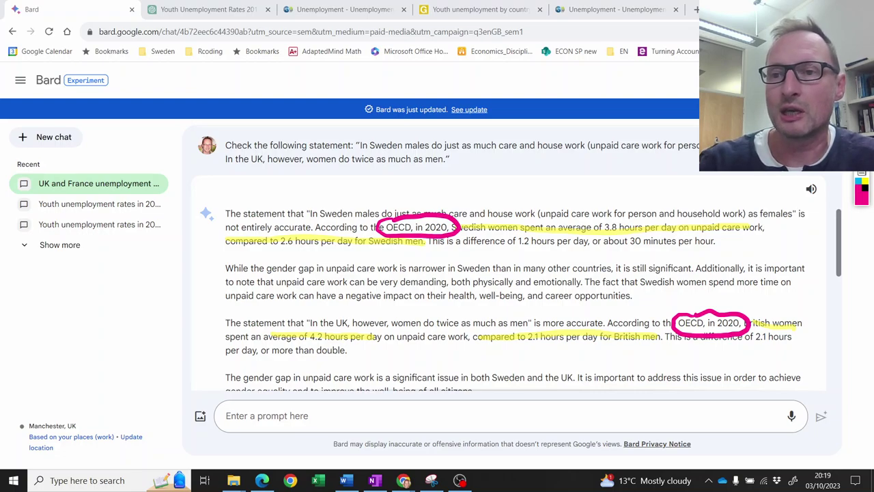
pyautogui.click(862, 175)
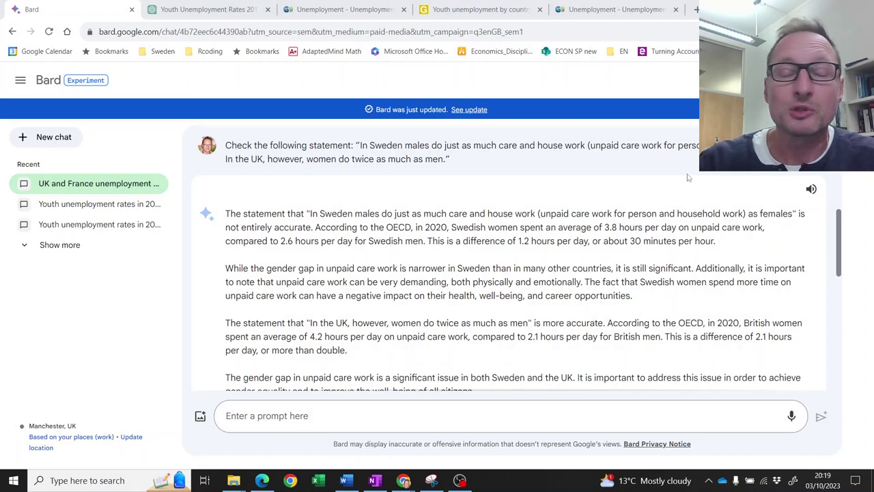
# Step: Find Bard's reply about its data source and copy the OECD URL on time spent in unpaid, paid and total work
pyautogui.scroll(-3, 618, 256)
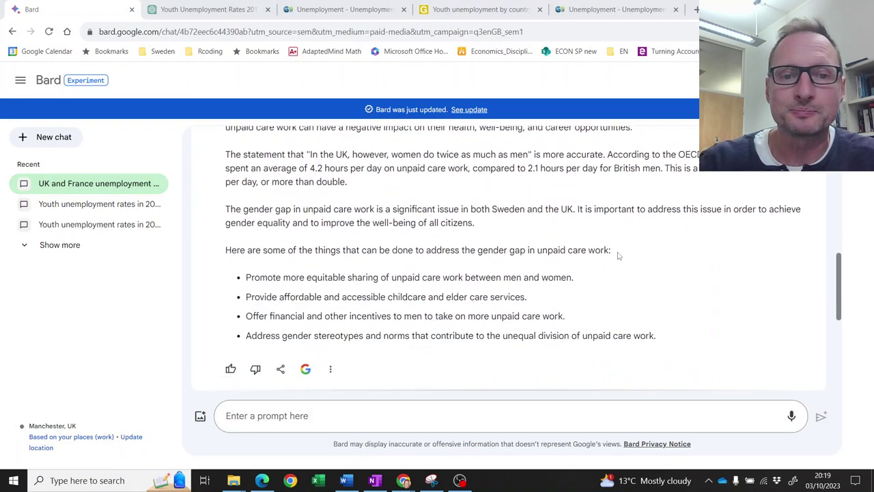
pyautogui.scroll(-2, 618, 256)
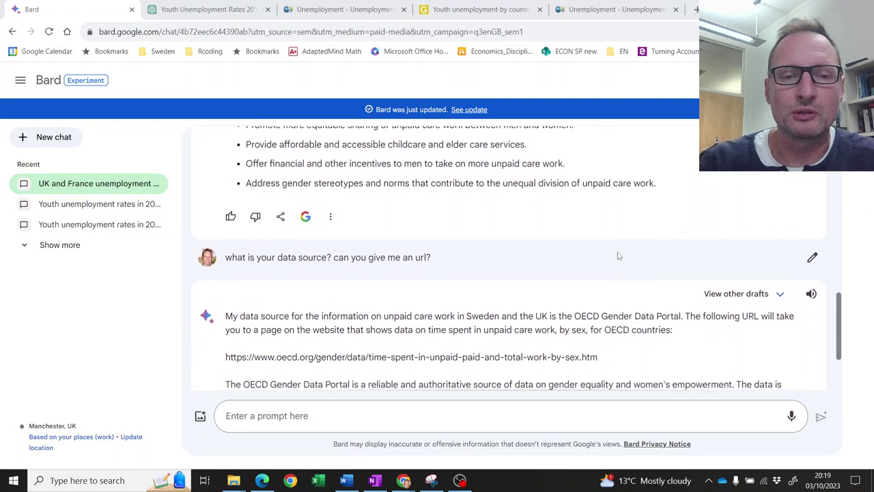
pyautogui.scroll(-2, 618, 255)
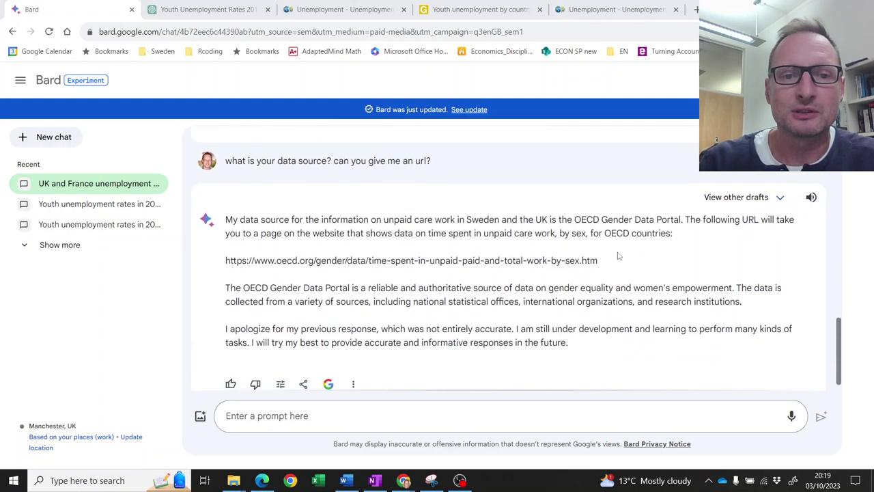
pyautogui.scroll(-1, 618, 255)
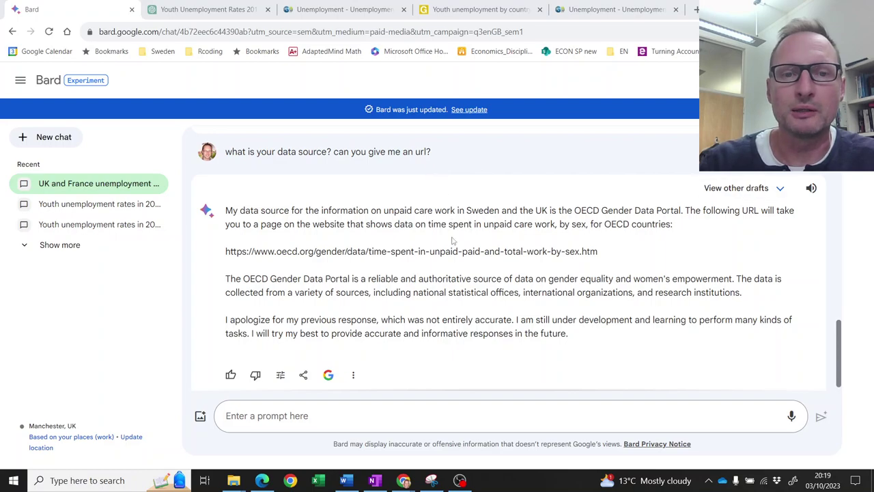
pyautogui.moveTo(601, 254); pyautogui.dragTo(228, 247)
pyautogui.hotkey('ctrl', 'c')
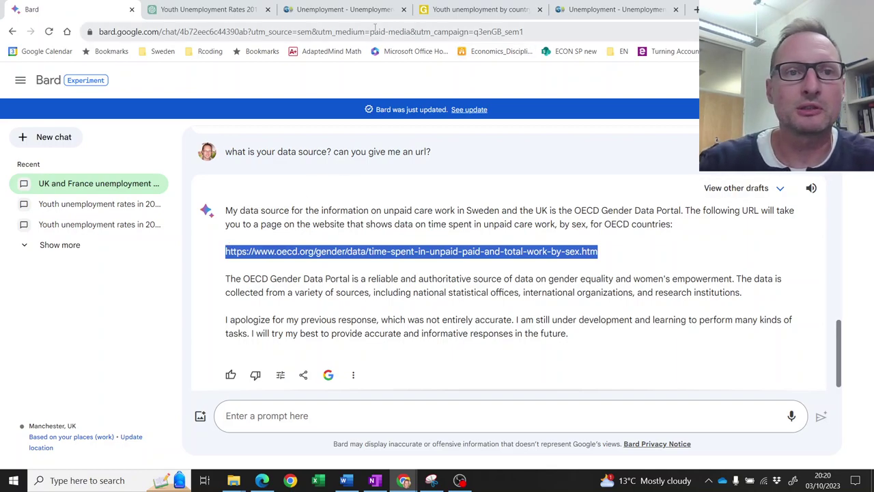
# Step: Open the copied OECD URL in the first OECD tab in place of the unemployment rate page
pyautogui.click(341, 10)
pyautogui.click(344, 31)
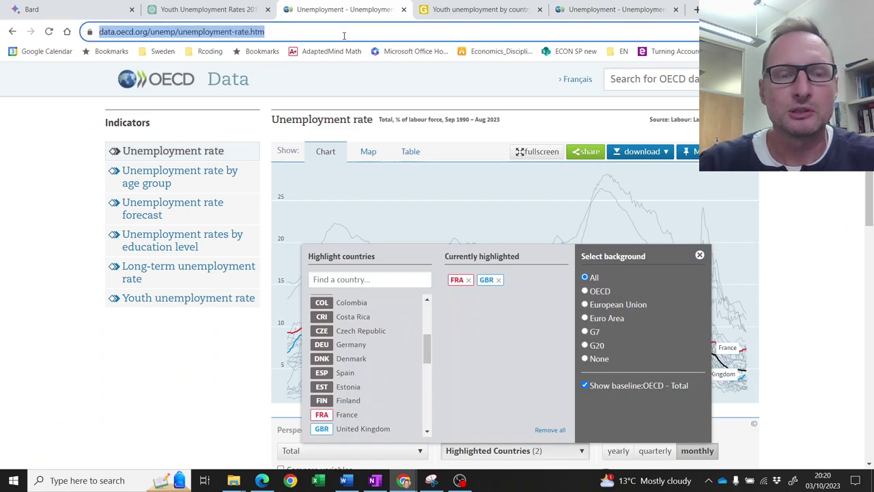
pyautogui.hotkey('ctrl', 'v')
pyautogui.press('Return')
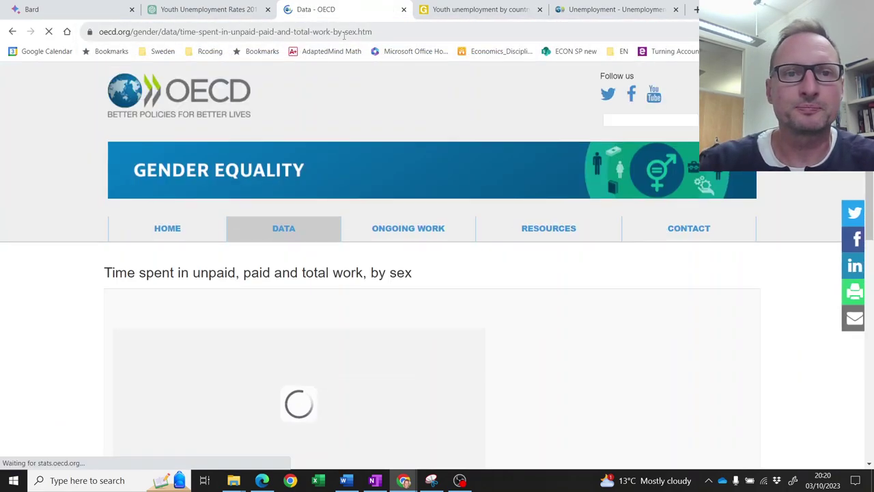
# Step: Enlarge the OECD unpaid work chart and read the minutes per day for women in Sweden
pyautogui.scroll(-1, 484, 207)
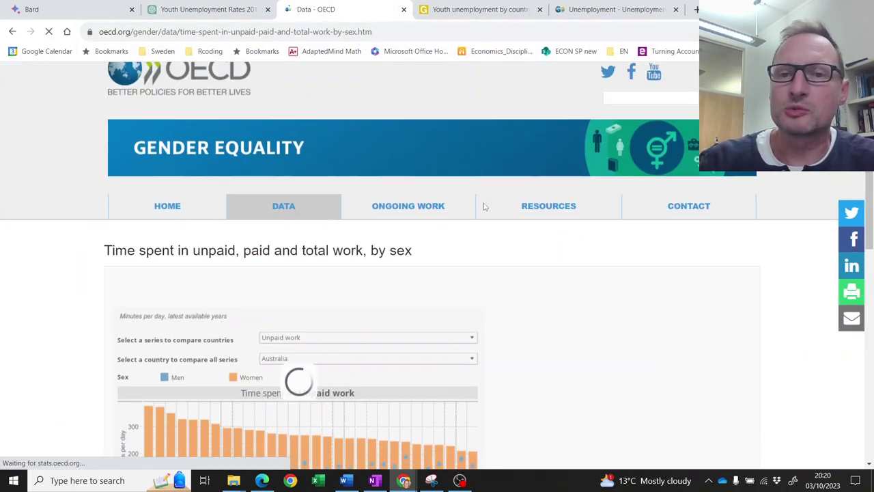
pyautogui.scroll(-1, 484, 207)
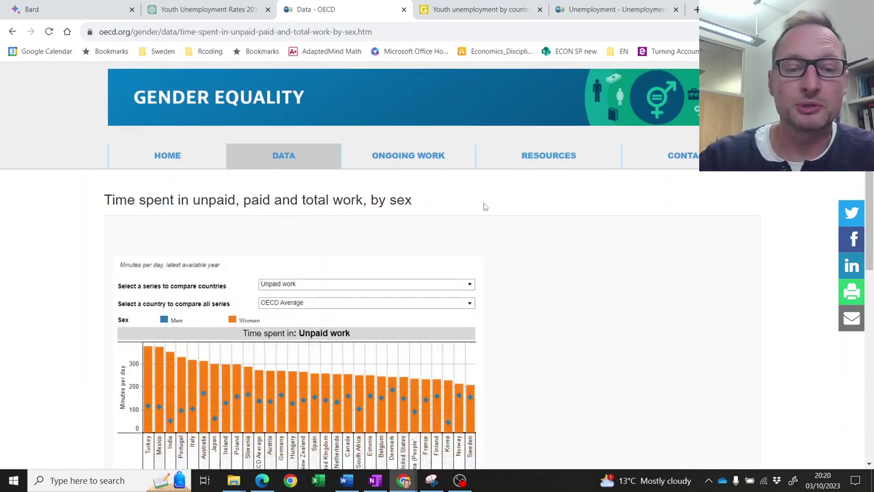
pyautogui.scroll(-2, 484, 207)
pyautogui.scroll(-1, 485, 207)
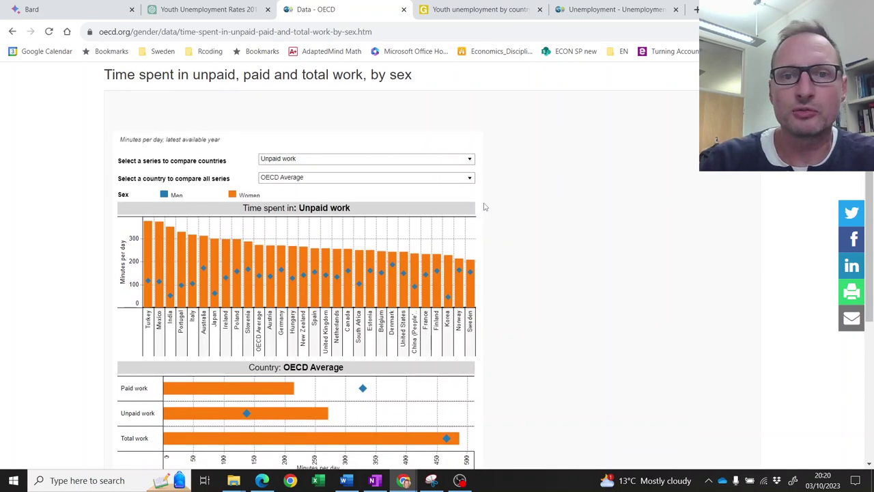
pyautogui.hotkey('ctrl', '+')
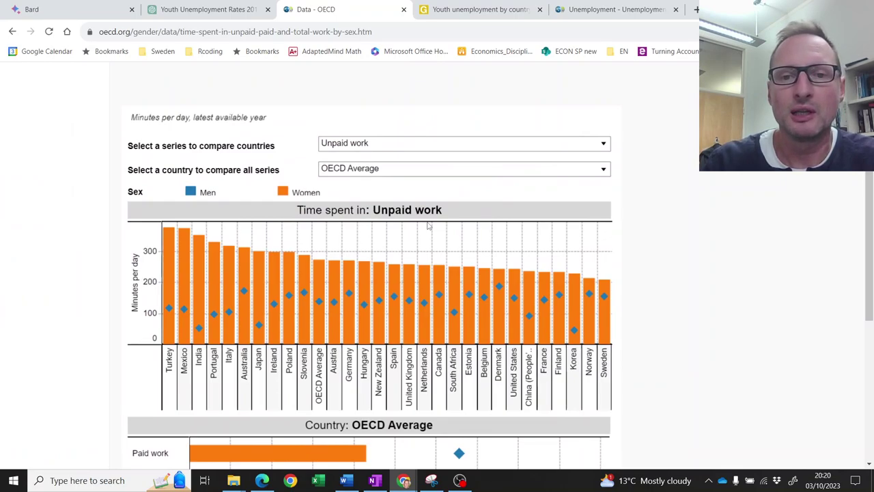
pyautogui.moveTo(612, 299)
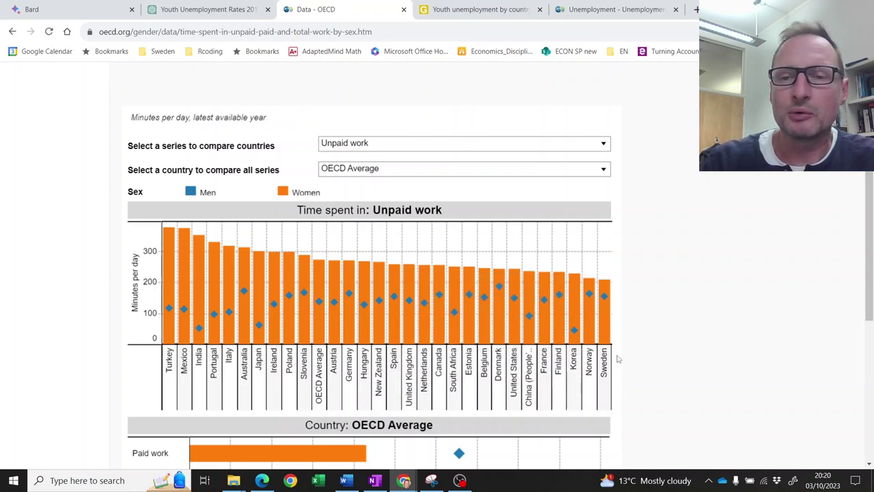
pyautogui.moveTo(604, 332)
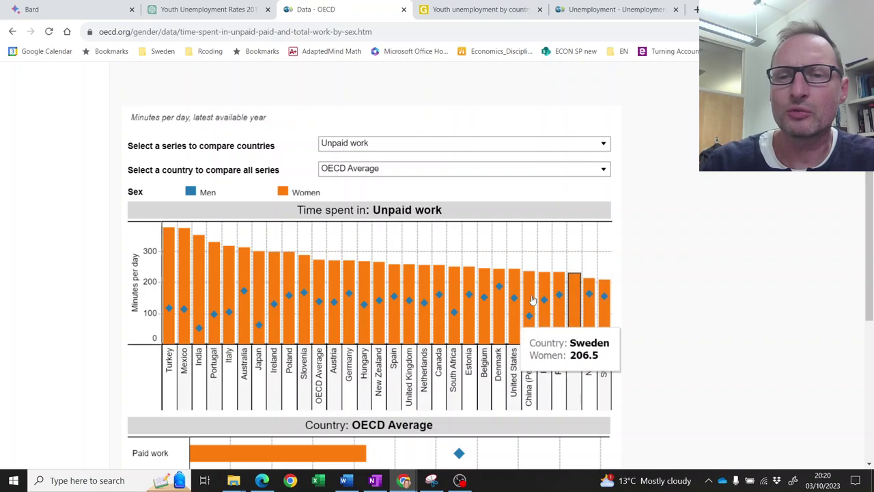
# Step: Return to Bard's answer on unpaid care work and select the 3.8 hours figure for Swedish women
pyautogui.click(76, 9)
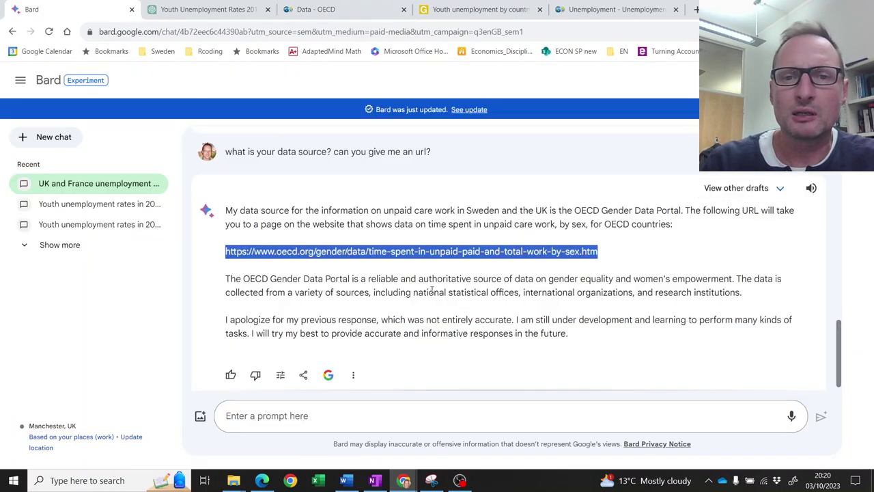
pyautogui.scroll(10, 431, 290)
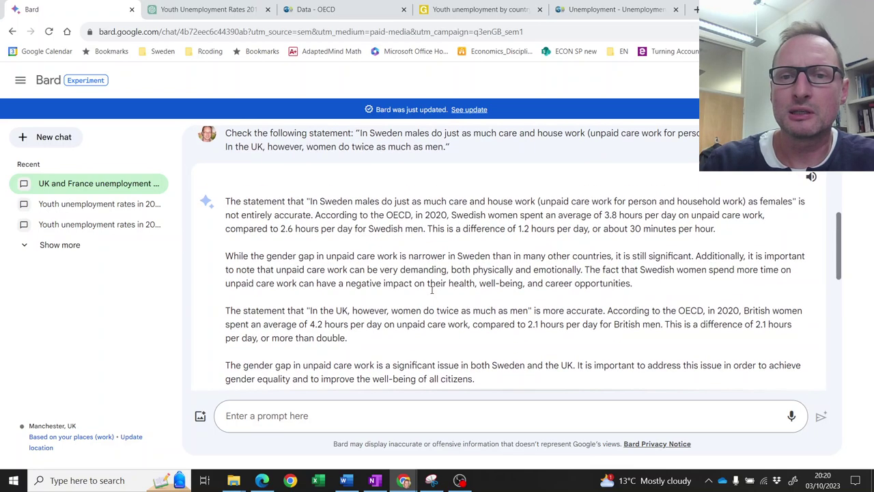
pyautogui.moveTo(604, 217); pyautogui.dragTo(622, 216)
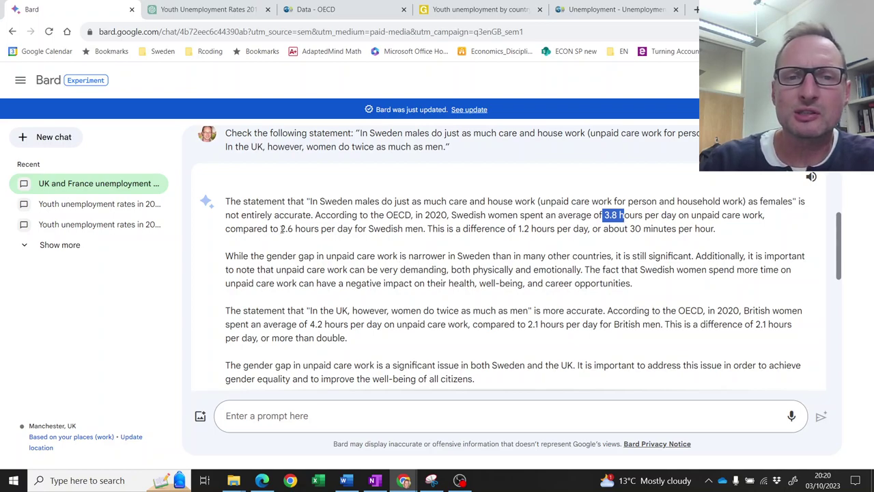
# Step: Select Bard's 2.6 hours figure for Swedish men and read the men's minutes per day for Sweden in the OECD unpaid work chart
pyautogui.moveTo(281, 229); pyautogui.dragTo(301, 231)
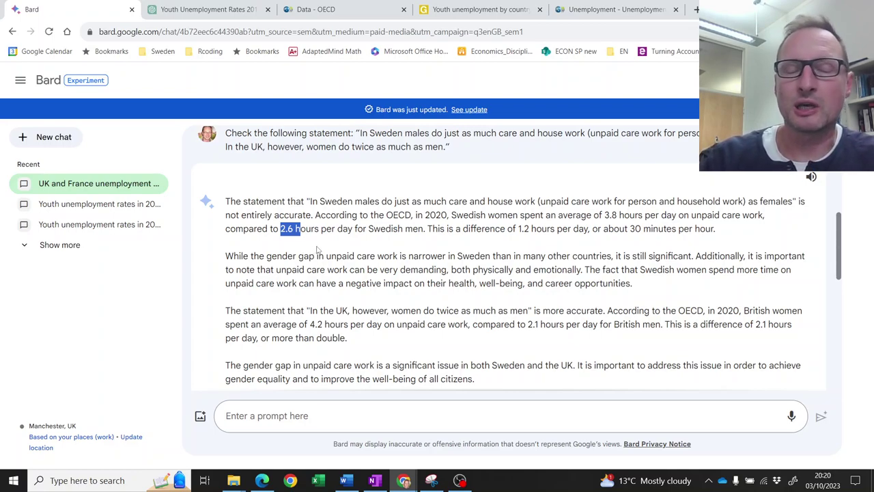
pyautogui.click(598, 14)
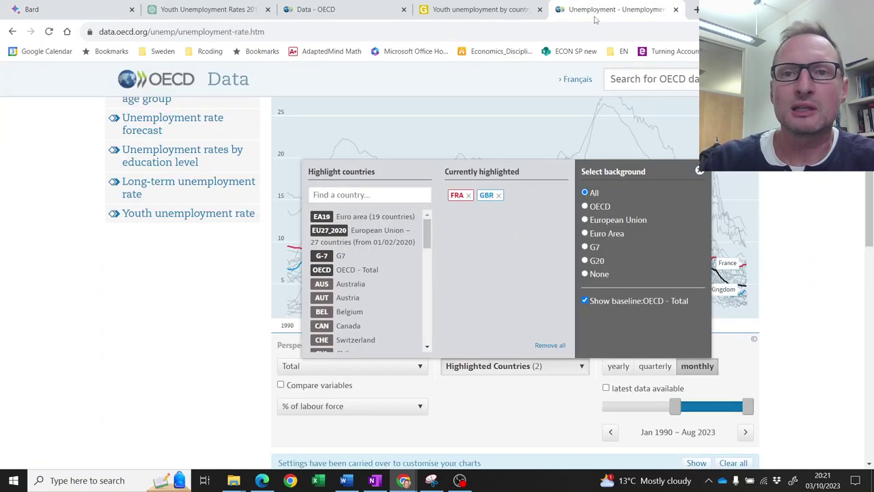
pyautogui.click(333, 10)
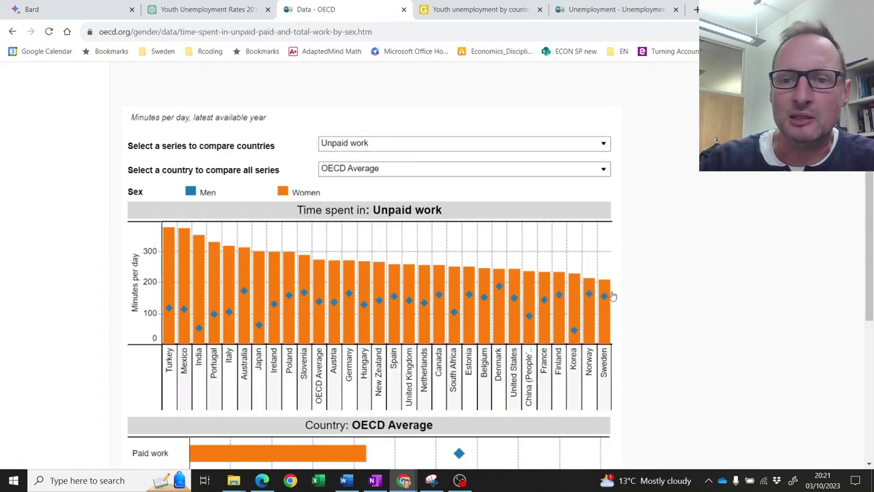
pyautogui.moveTo(605, 296)
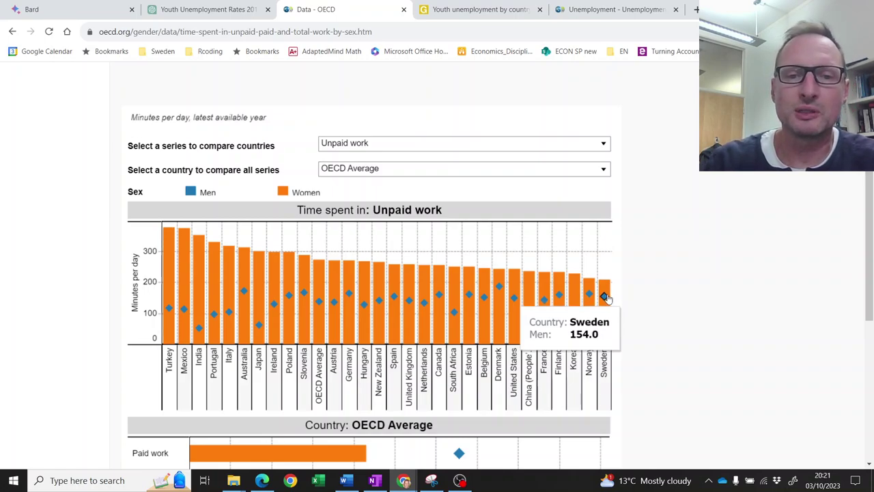
# Step: Compare Bard's 4.2 and 2.1 hours figures for British women and men with the United Kingdom values in the OECD unpaid work chart
pyautogui.moveTo(410, 333)
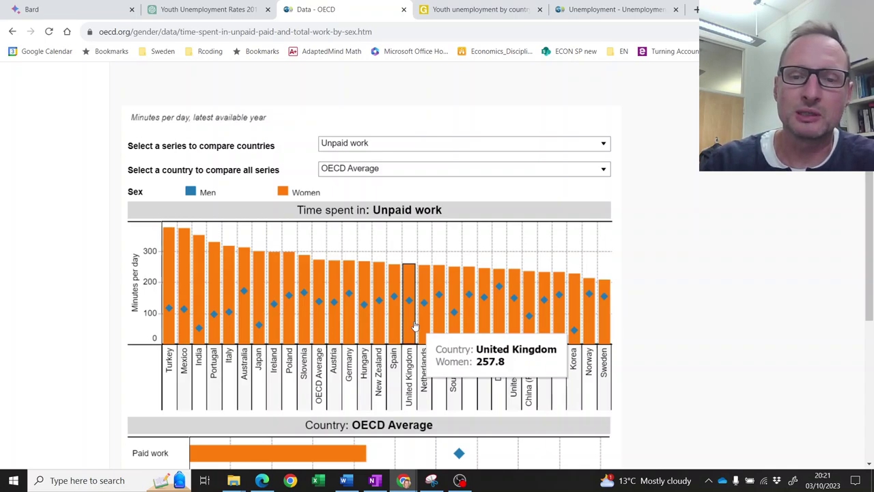
pyautogui.click(98, 17)
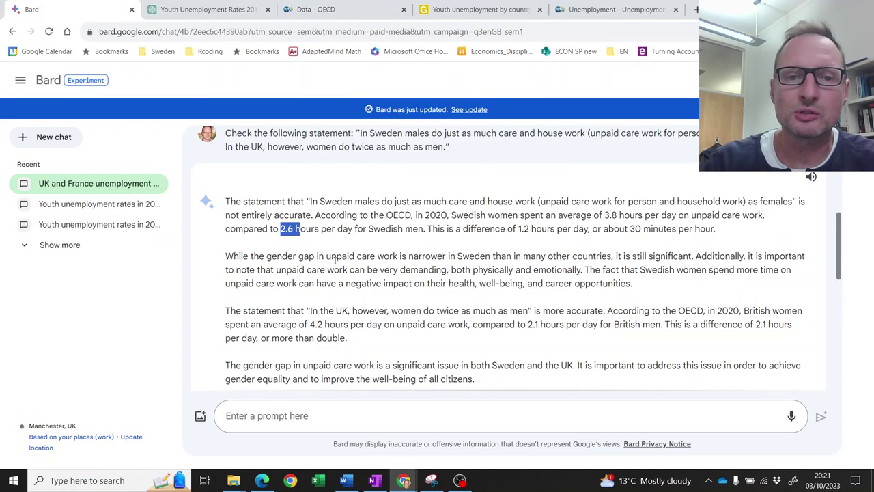
pyautogui.moveTo(308, 324); pyautogui.dragTo(348, 325)
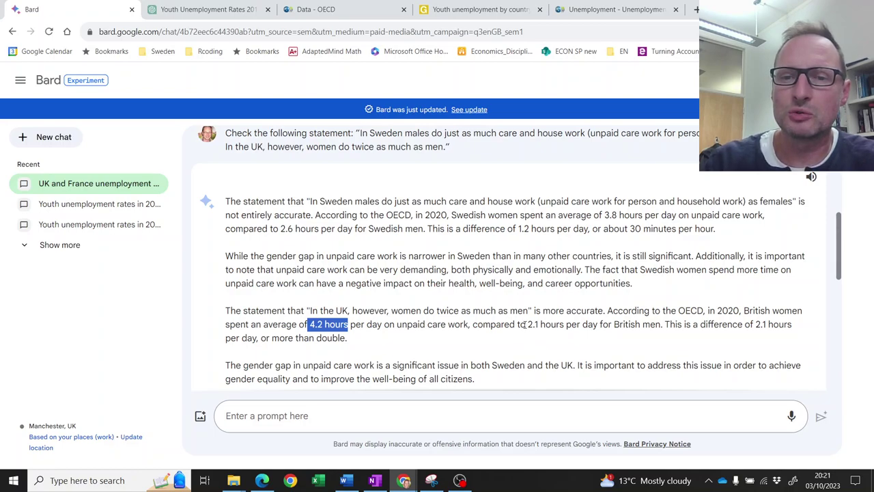
pyautogui.moveTo(525, 324); pyautogui.dragTo(567, 326)
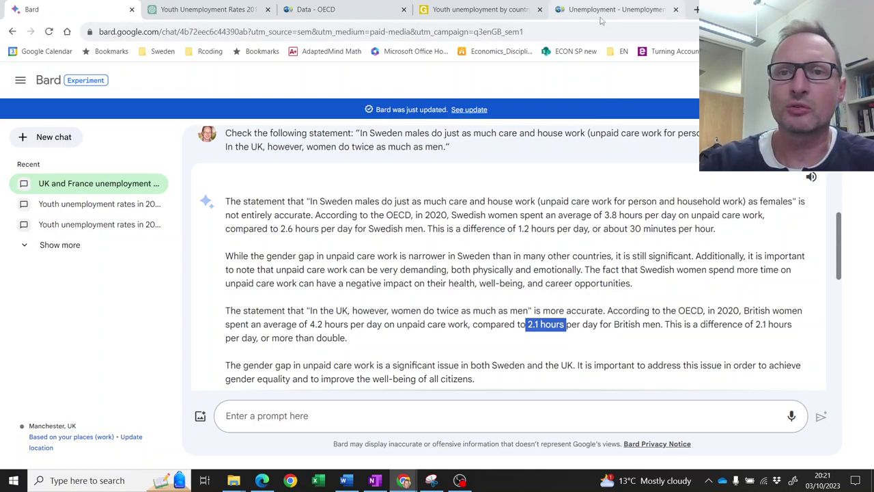
pyautogui.click(339, 9)
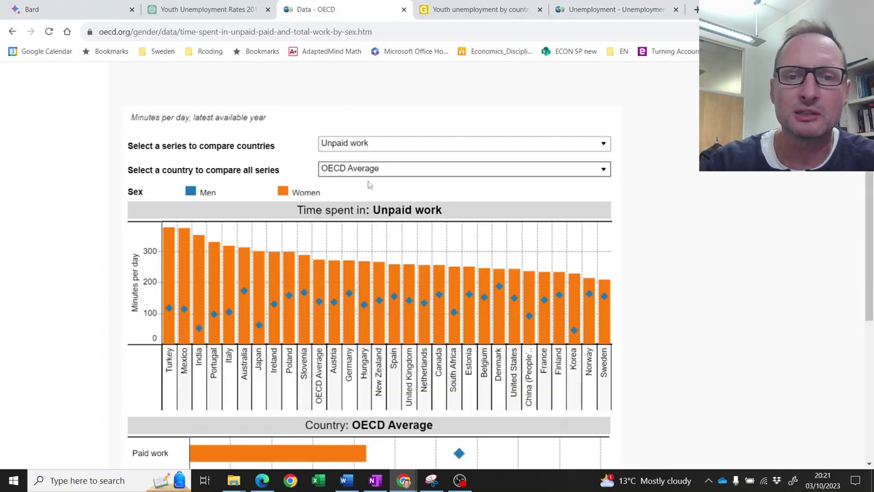
pyautogui.moveTo(409, 301)
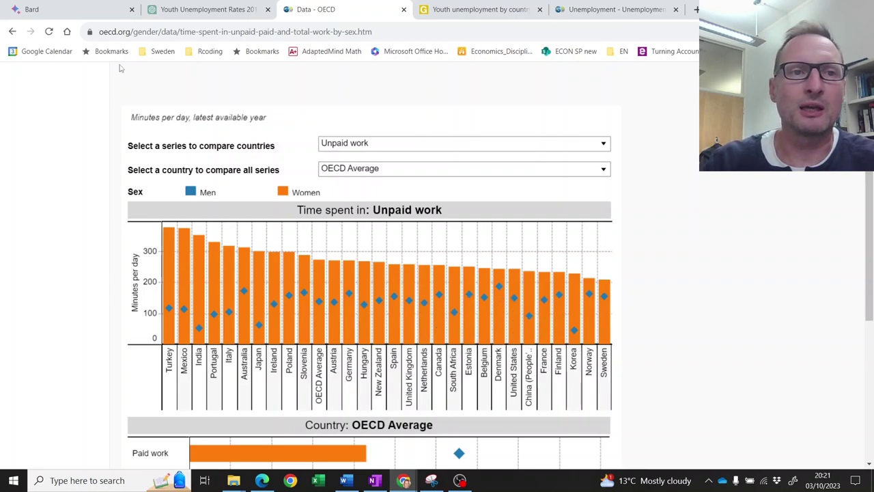
# Step: Recheck Bard's unpaid care work answer and find the notes on data years beneath the OECD unpaid work charts
pyautogui.click(78, 13)
pyautogui.moveTo(425, 214)
pyautogui.mouseDown()
pyautogui.moveTo(449, 216)
pyautogui.moveTo(435, 228)
pyautogui.mouseUp()
pyautogui.click(432, 228)
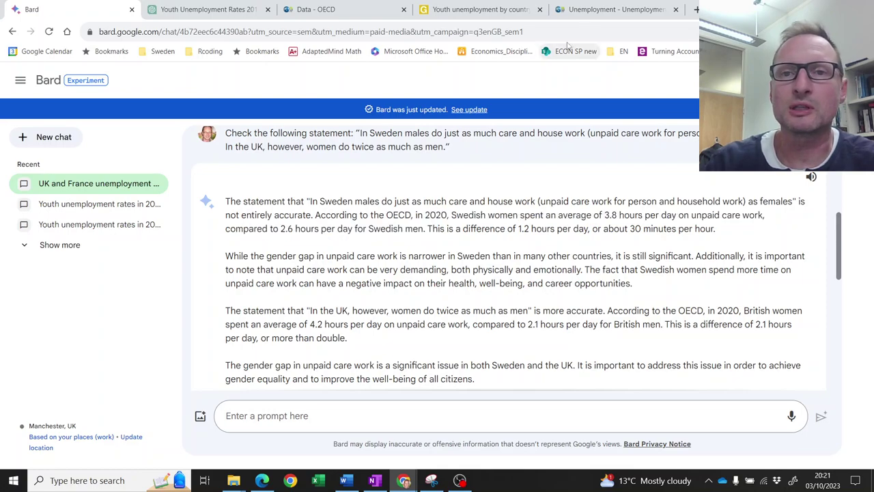
pyautogui.click(611, 10)
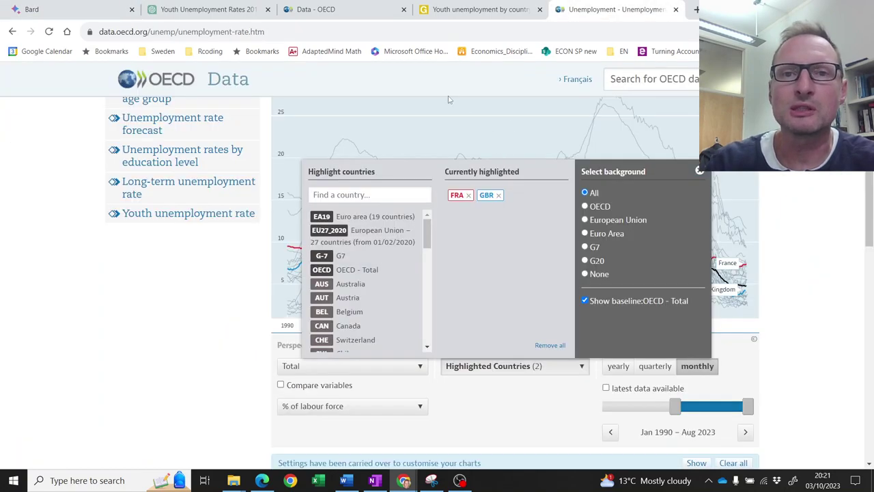
pyautogui.click(360, 15)
pyautogui.scroll(-1, 445, 185)
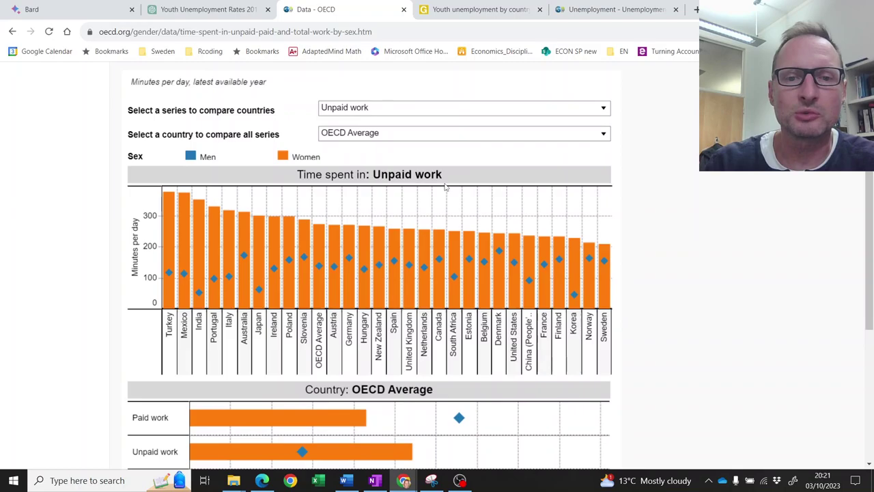
pyautogui.scroll(3, 445, 187)
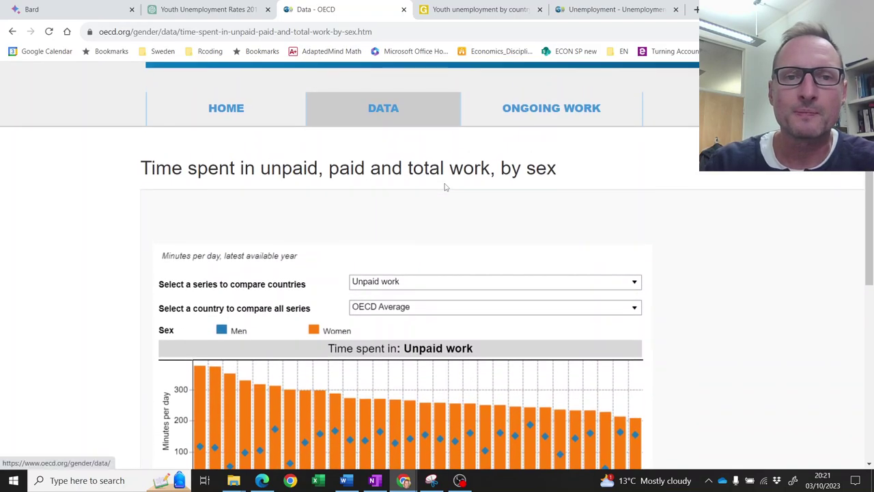
pyautogui.scroll(-5, 445, 187)
pyautogui.scroll(-1, 444, 186)
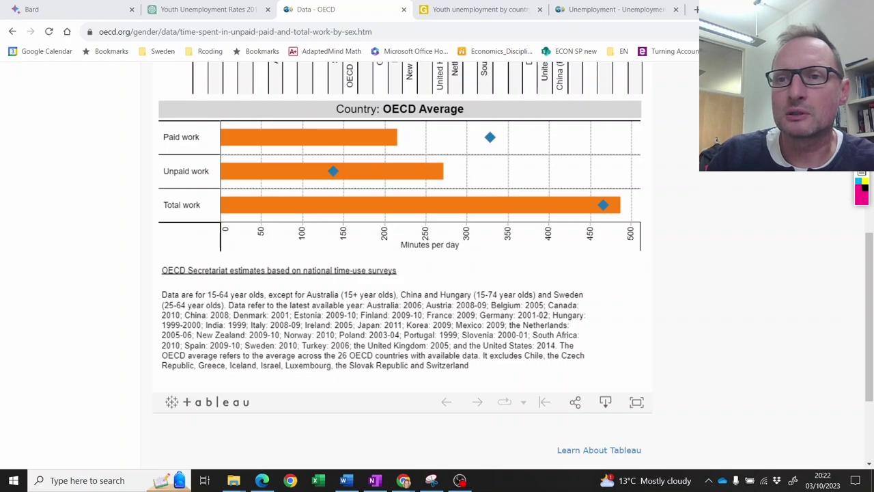
# Step: Highlight "Sweden: 2010" and "United Kingdom: 2005" in yellow in the OECD data notes
pyautogui.click(864, 181)
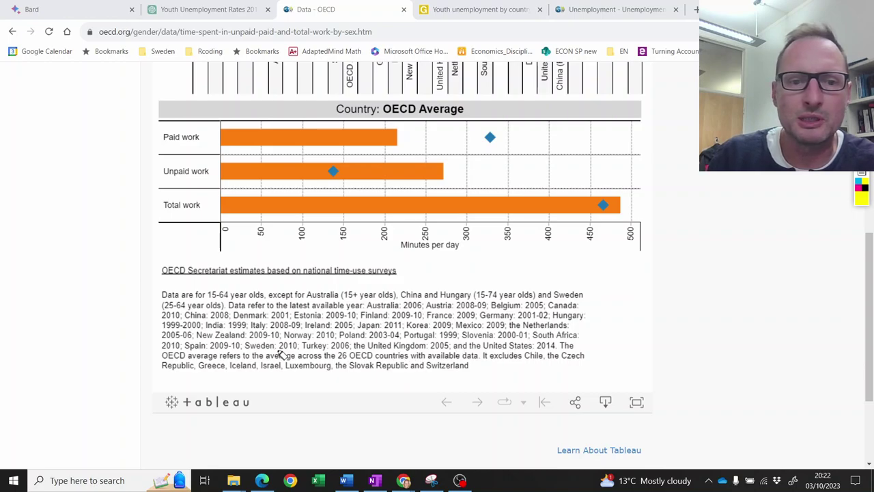
pyautogui.moveTo(246, 346); pyautogui.dragTo(299, 348)
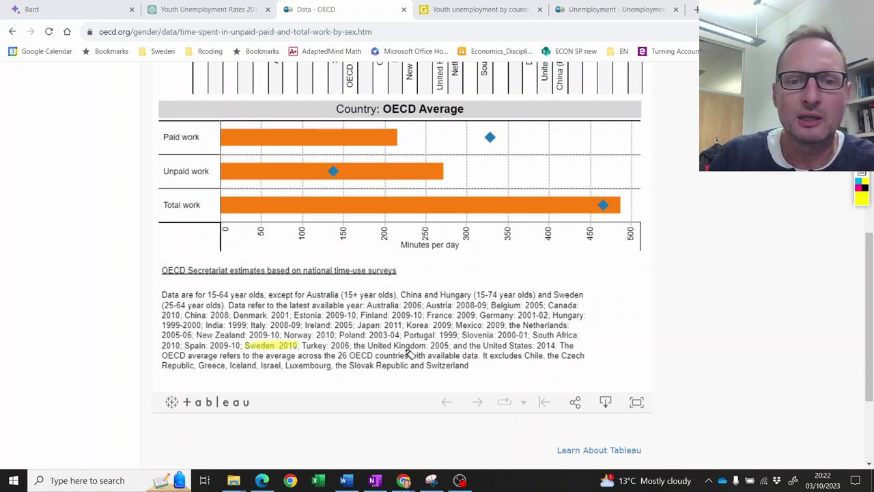
pyautogui.moveTo(369, 347); pyautogui.dragTo(450, 348)
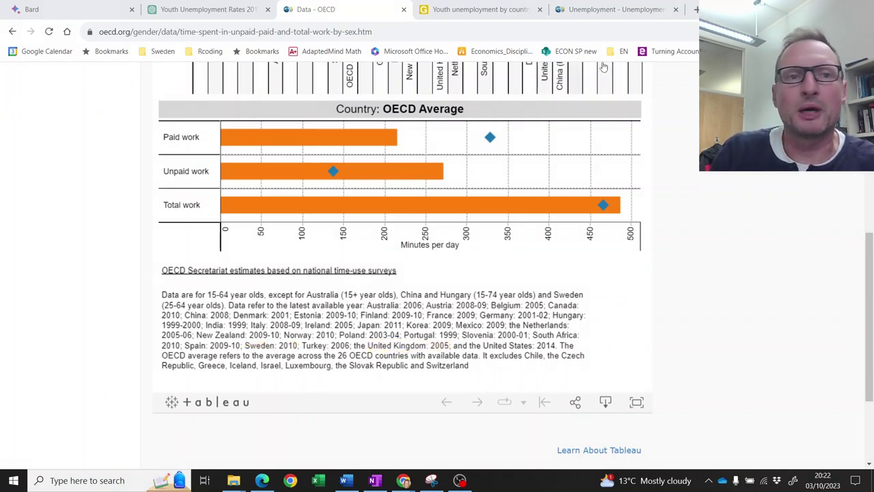
# Step: Return to Bard's unpaid care work answer and select "OECD, in 2020" in the paragraph about Sweden
pyautogui.click(103, 9)
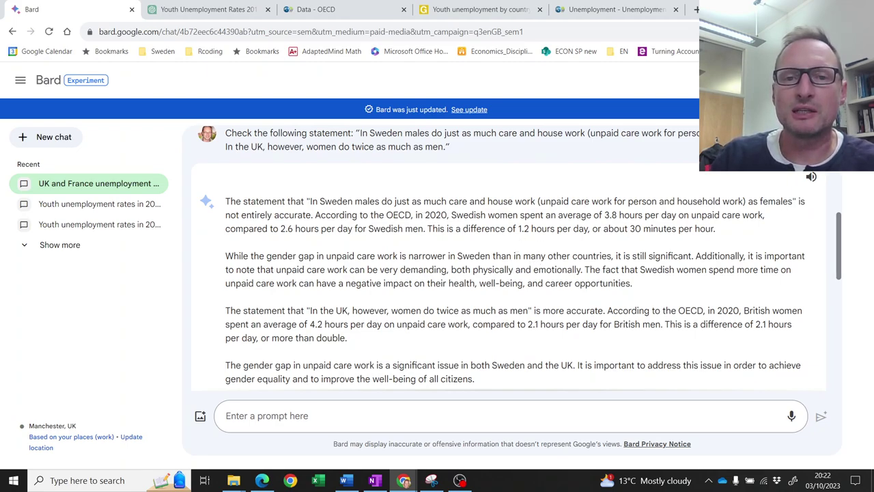
pyautogui.moveTo(449, 215); pyautogui.dragTo(384, 214)
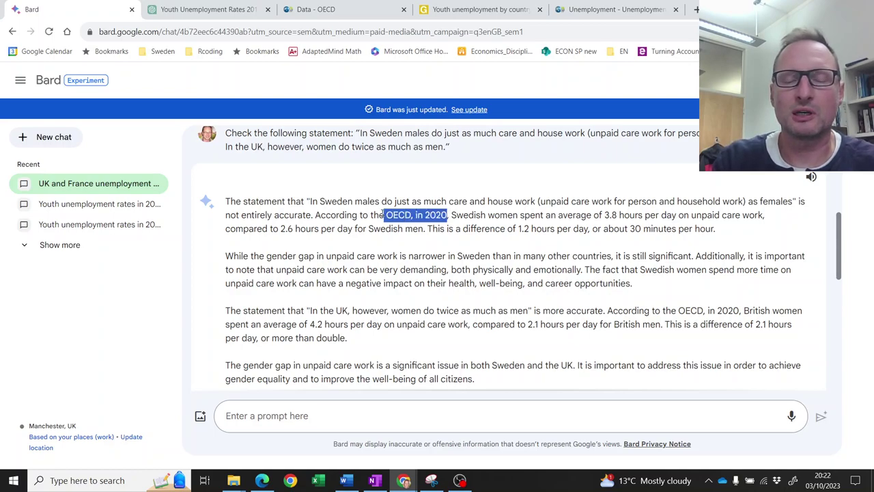